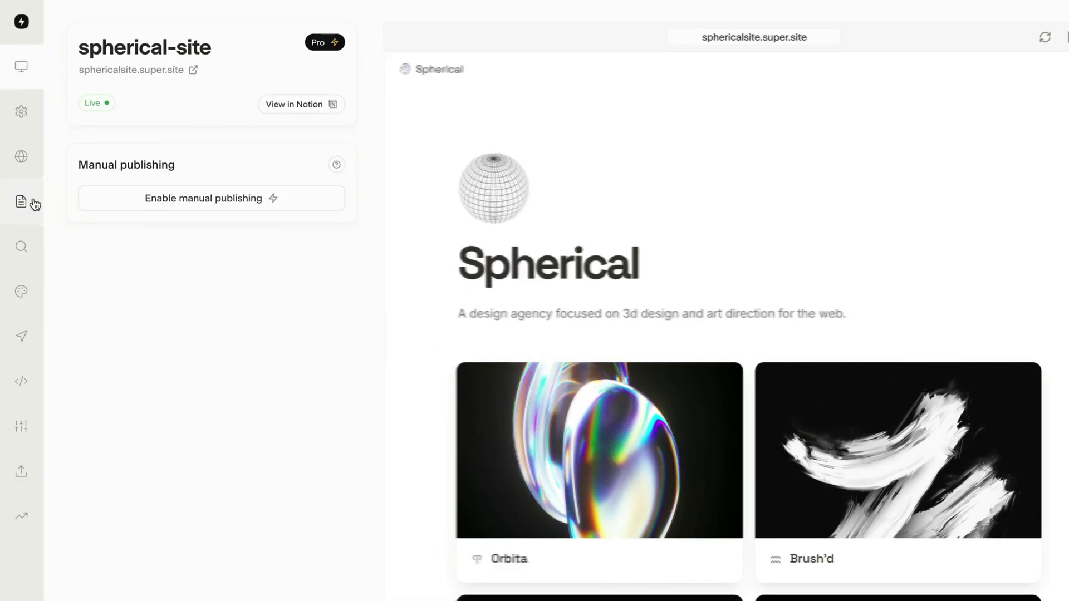
Step: Open the site's page list and examine the sub-pages under /projects
{"action": "left_click", "coordinate": [33, 203]}
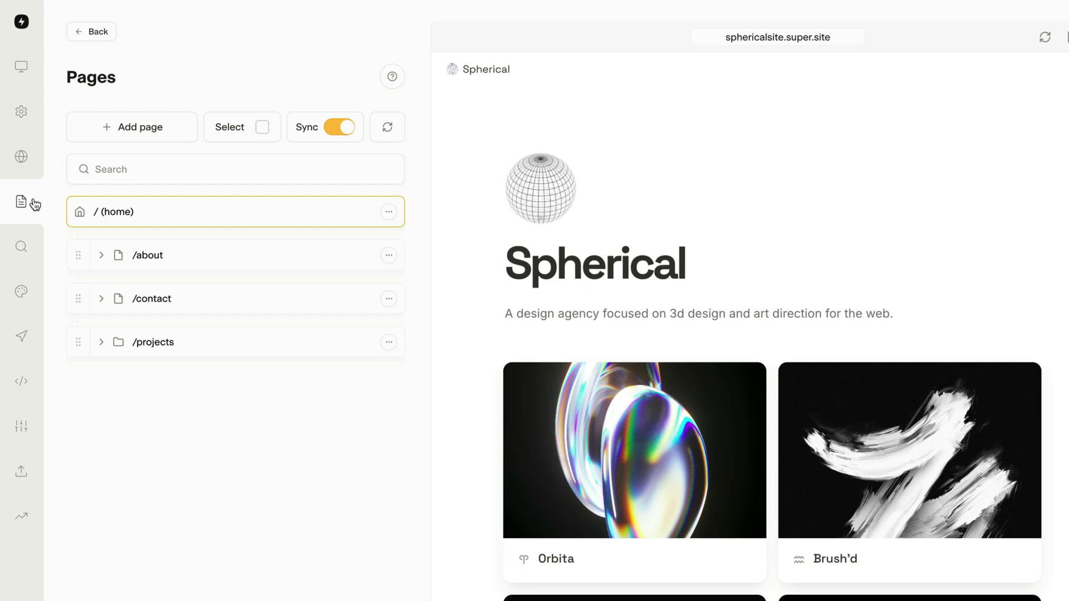
{"action": "left_click", "coordinate": [101, 344]}
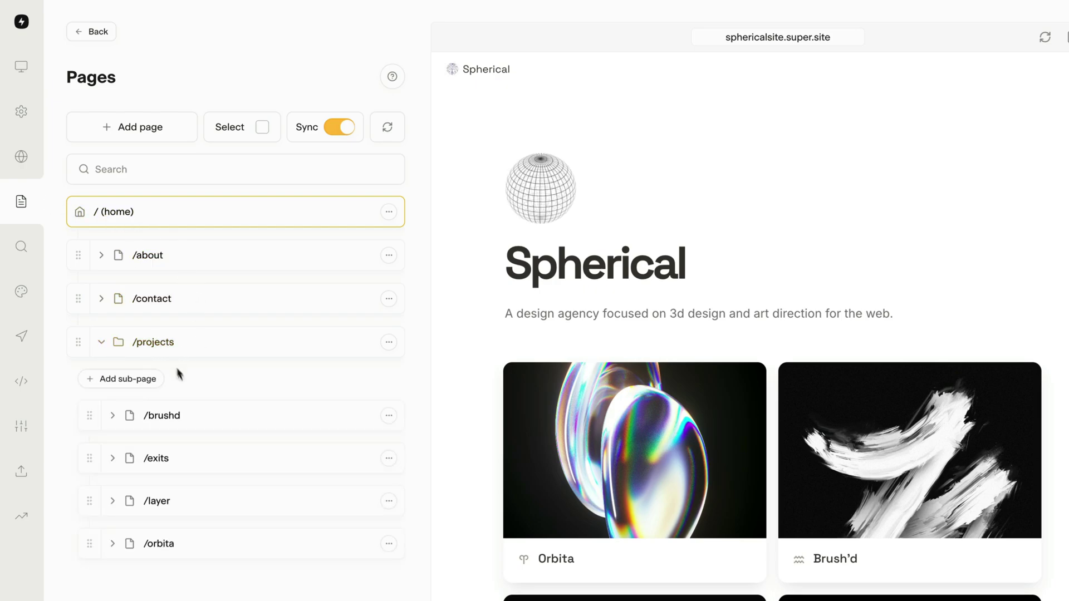
{"action": "left_click", "coordinate": [103, 342]}
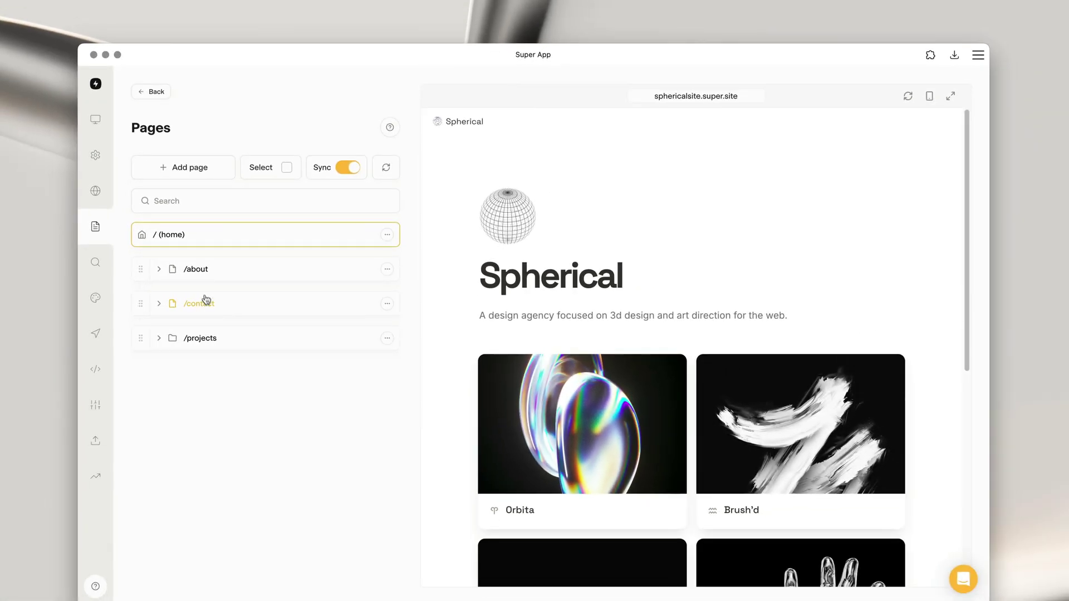
Step: Set the site's navbar type to Simple in the navigation settings
{"action": "left_click", "coordinate": [97, 333]}
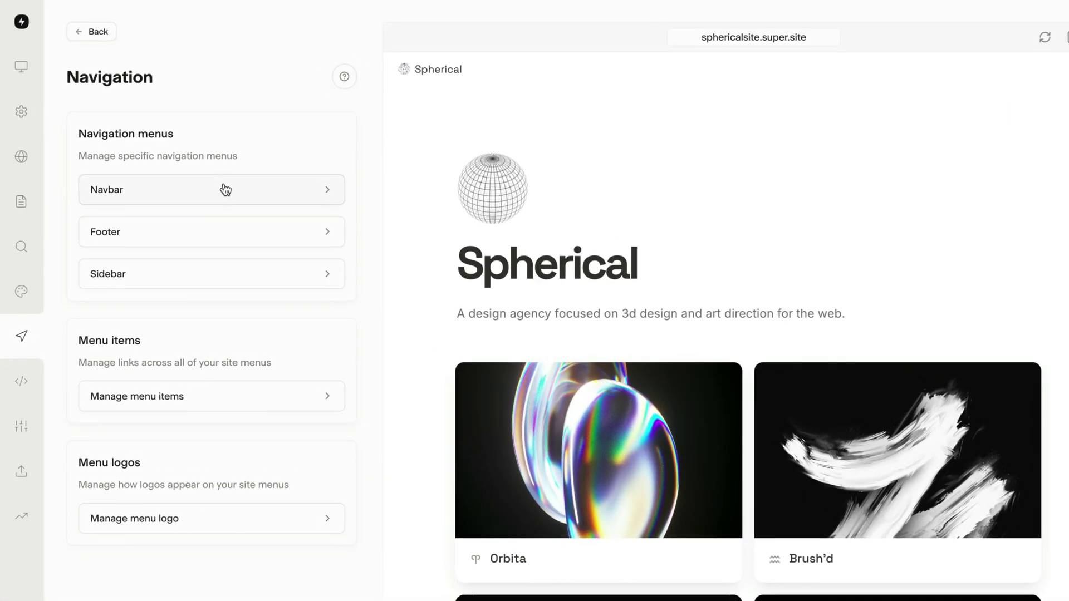
{"action": "left_click", "coordinate": [258, 217]}
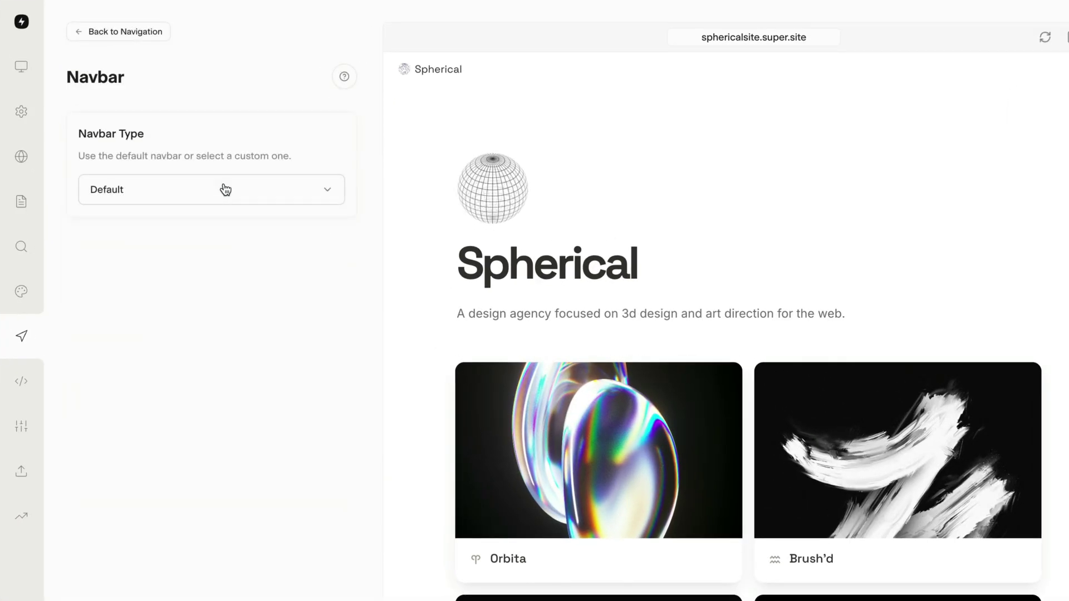
{"action": "left_click", "coordinate": [225, 190]}
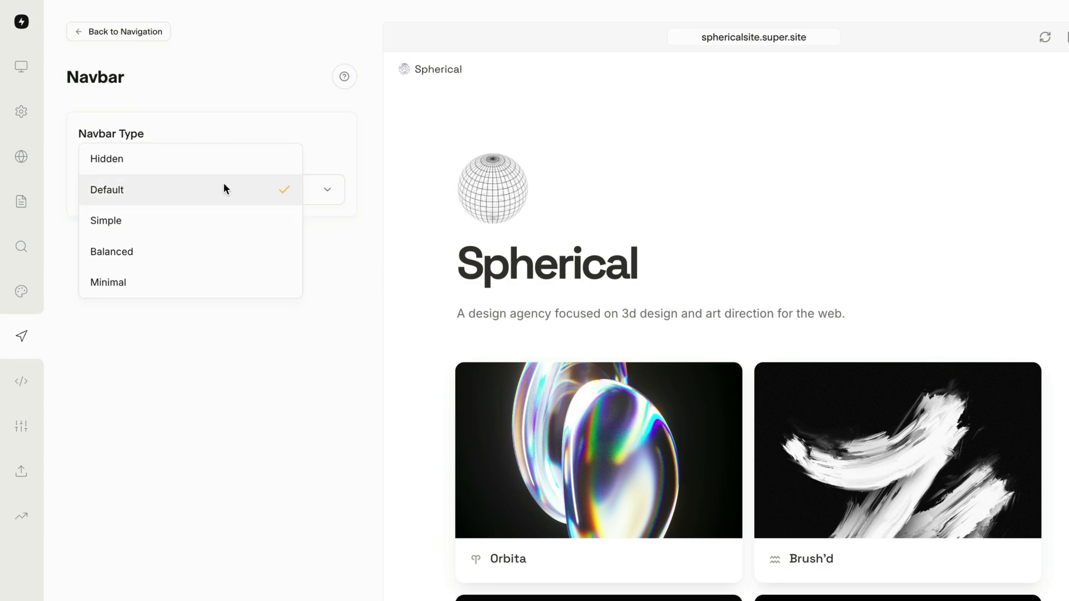
{"action": "left_click", "coordinate": [222, 220]}
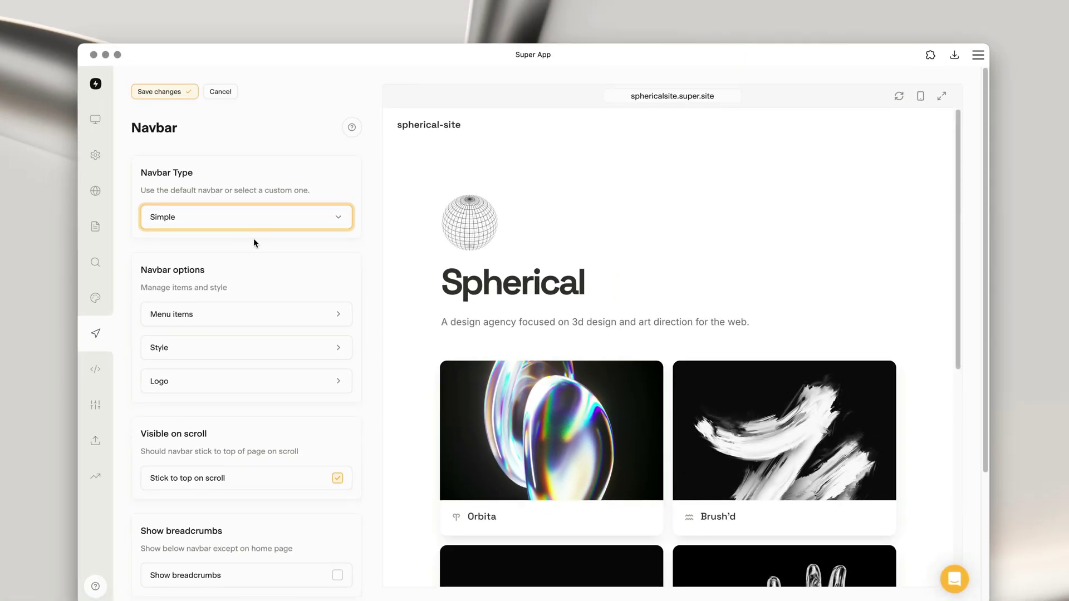
{"action": "left_click", "coordinate": [254, 240]}
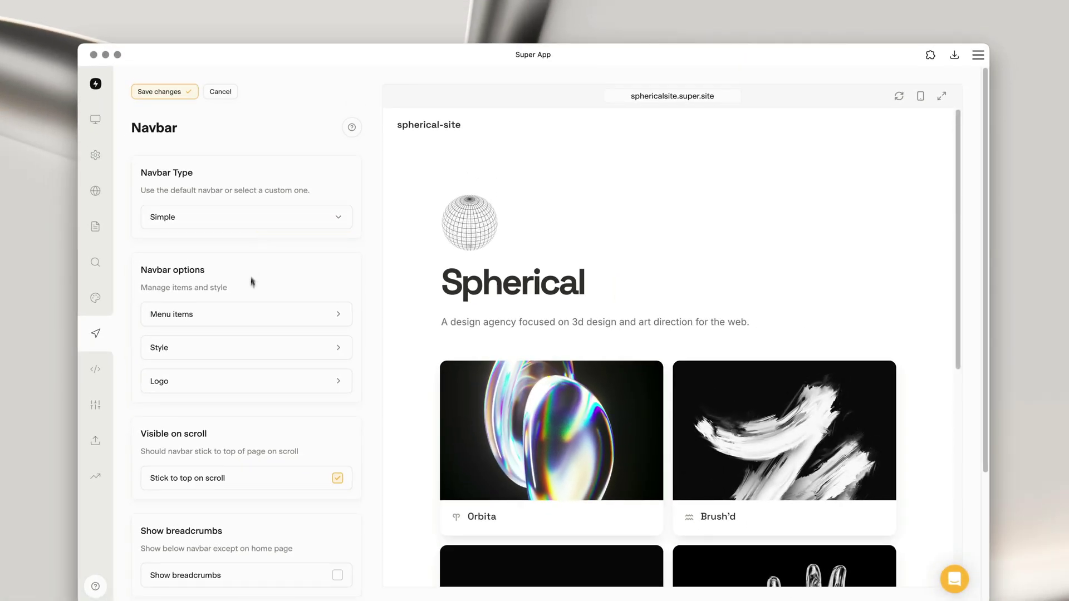
Step: Open the navbar's logo settings and shorten the text logo to "spherical"
{"action": "left_click", "coordinate": [243, 382]}
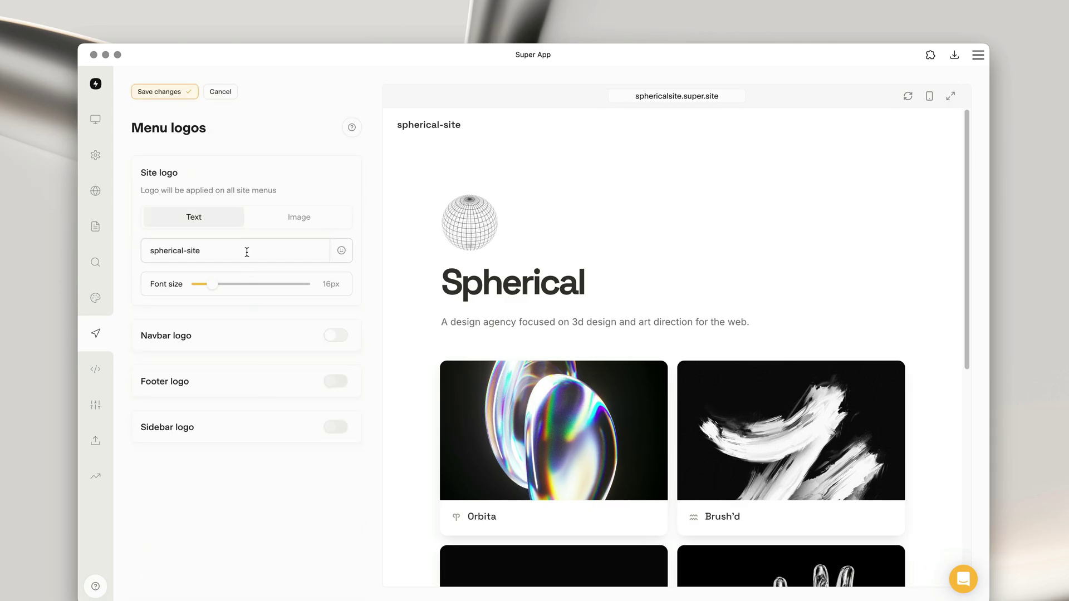
{"action": "left_click", "coordinate": [247, 252]}
{"action": "key", "text": "BackSpace"}
{"action": "key", "text": "BackSpace"}
{"action": "key", "text": "BackSpace"}
{"action": "key", "text": "BackSpace"}
{"action": "key", "text": "BackSpace"}
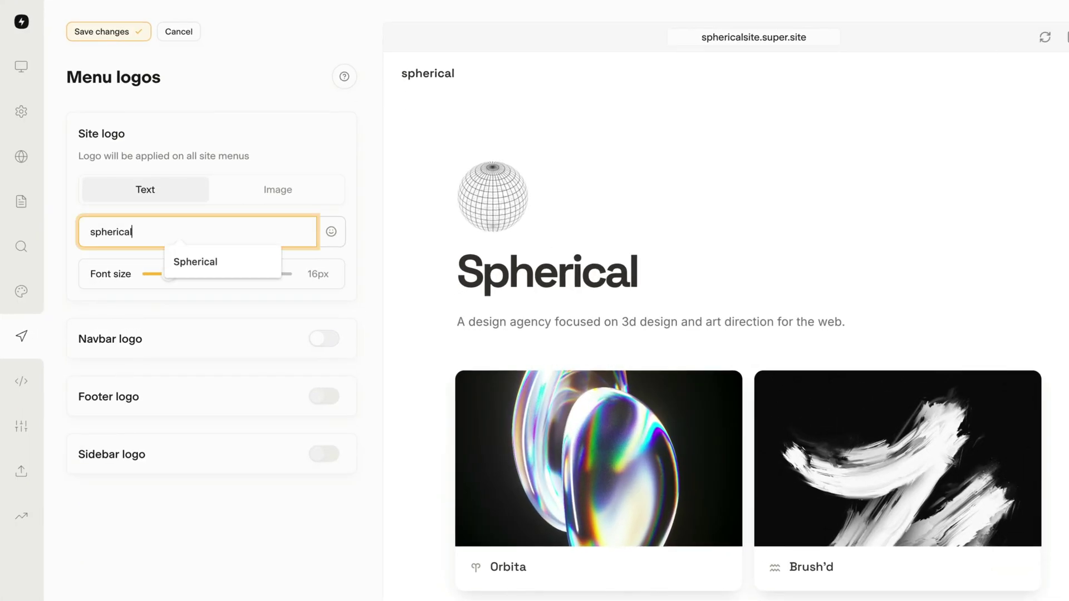
Step: Switch the site logo to an image, upload the globe logo and set its size to 28px
{"action": "left_click", "coordinate": [273, 189]}
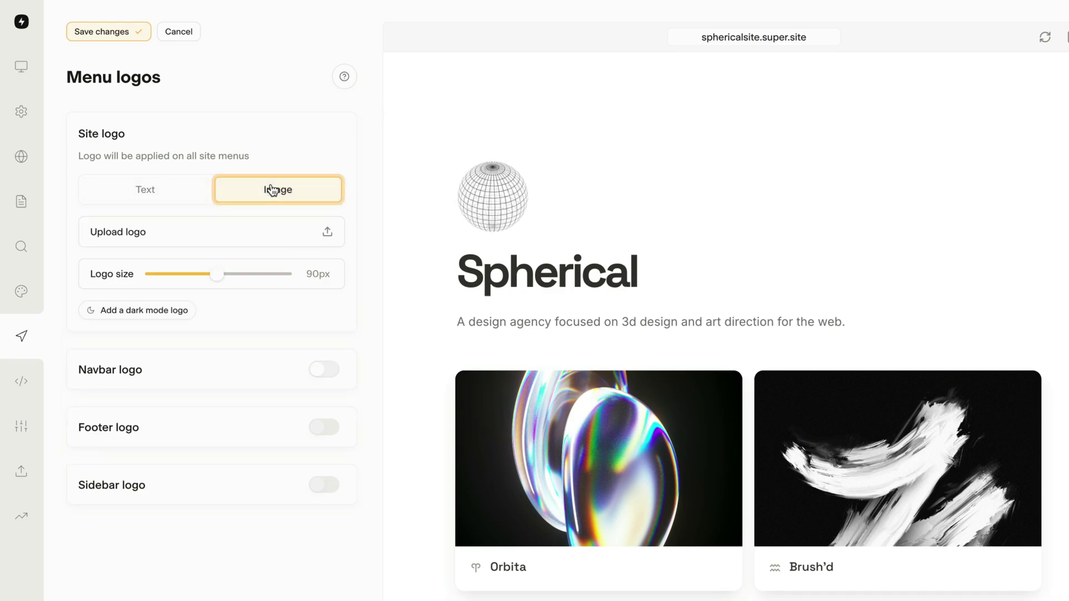
{"action": "left_click", "coordinate": [251, 233]}
{"action": "left_click", "coordinate": [453, 233]}
{"action": "left_click", "coordinate": [828, 468]}
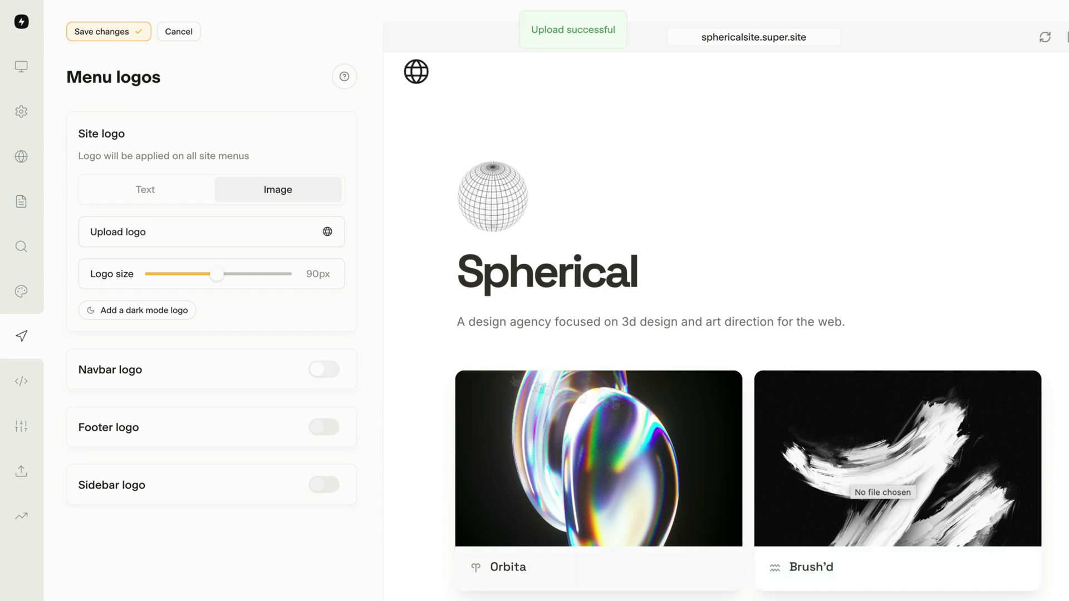
{"action": "left_click_drag", "start_coordinate": [217, 274], "coordinate": [165, 275]}
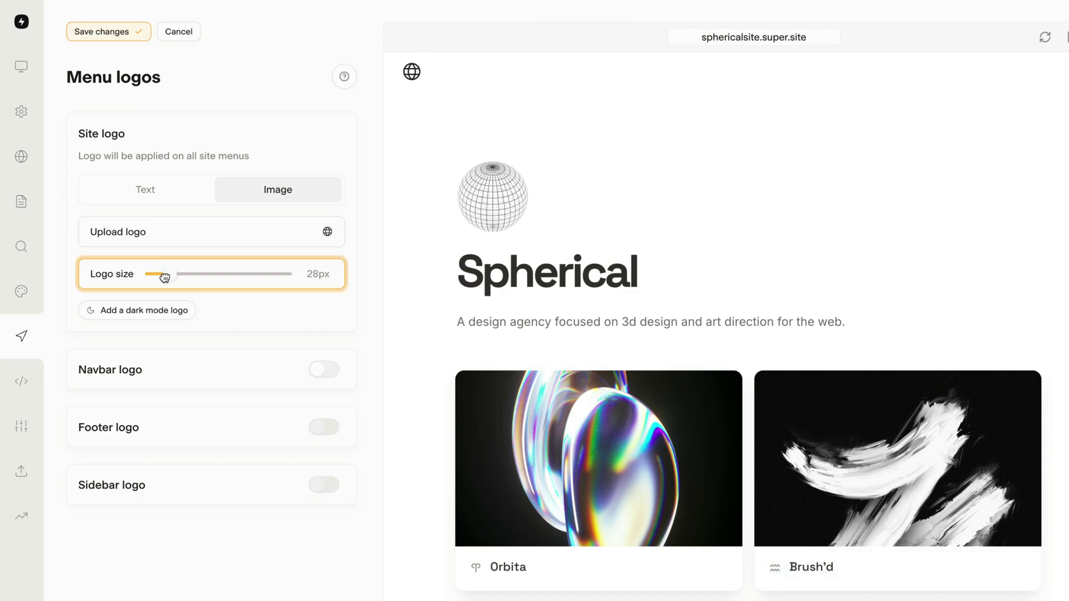
Step: Add a dark mode logo by uploading a dark theme image, and save the logo changes
{"action": "left_click", "coordinate": [132, 310]}
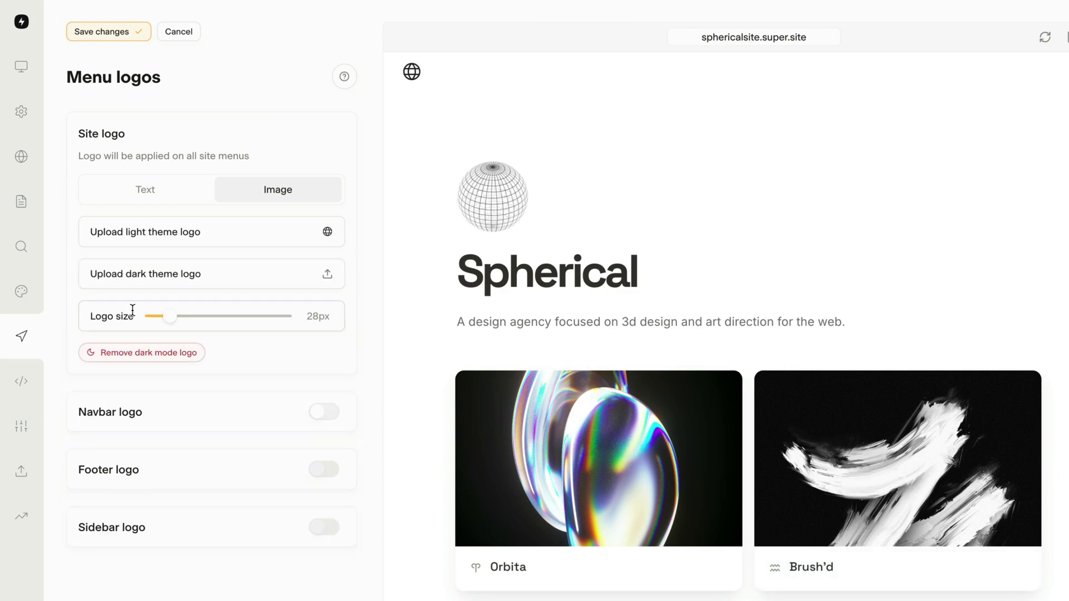
{"action": "left_click", "coordinate": [186, 275]}
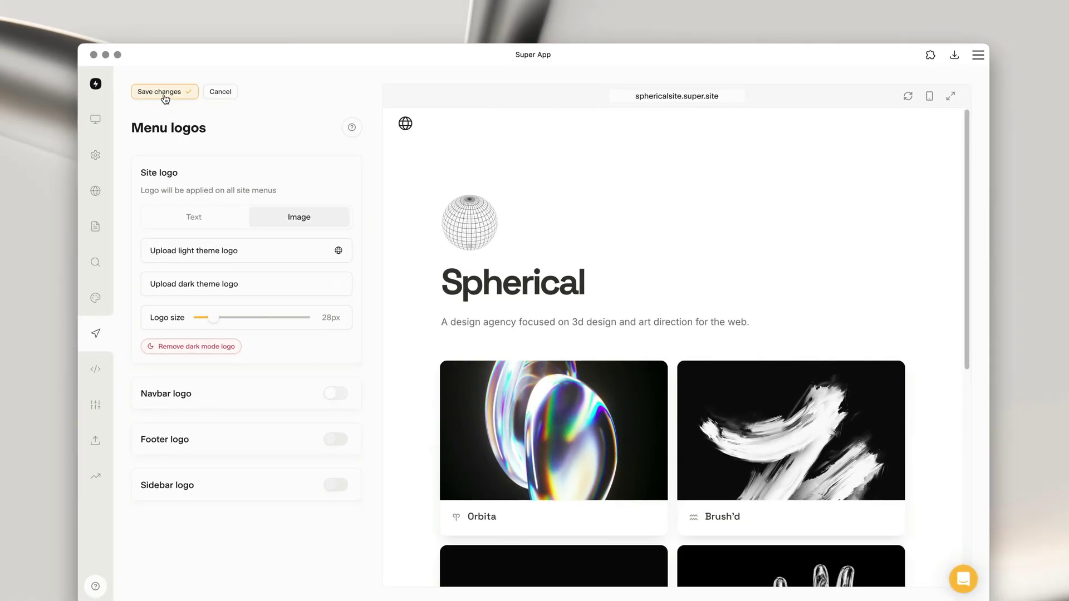
{"action": "left_click", "coordinate": [166, 98]}
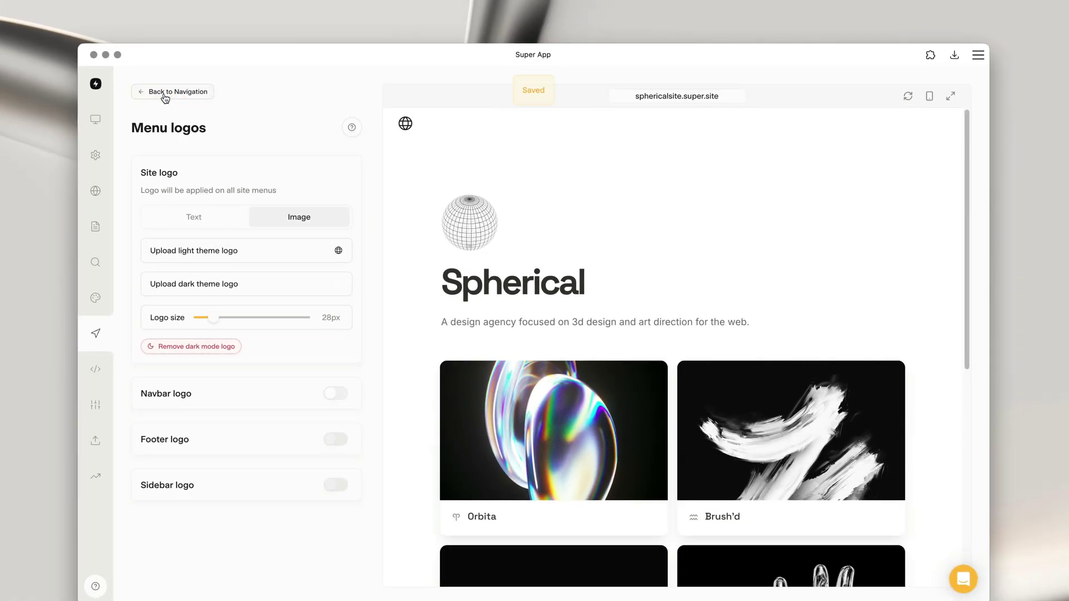
Step: Add an "About" page item to the navigation items, linked to /about, with the person icon and shown on the navbar
{"action": "left_click", "coordinate": [170, 96]}
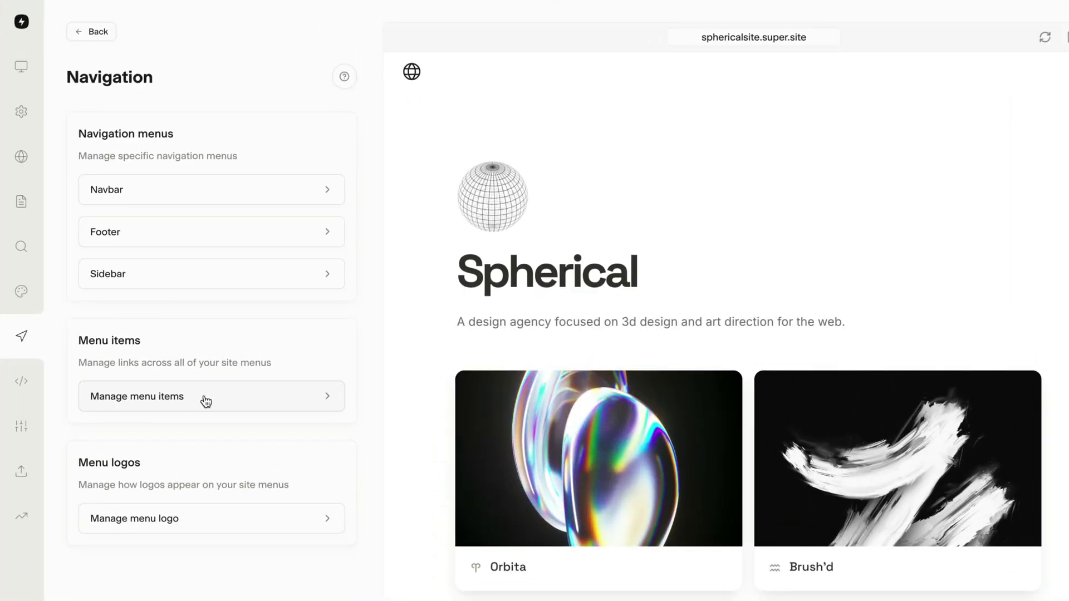
{"action": "left_click", "coordinate": [206, 400]}
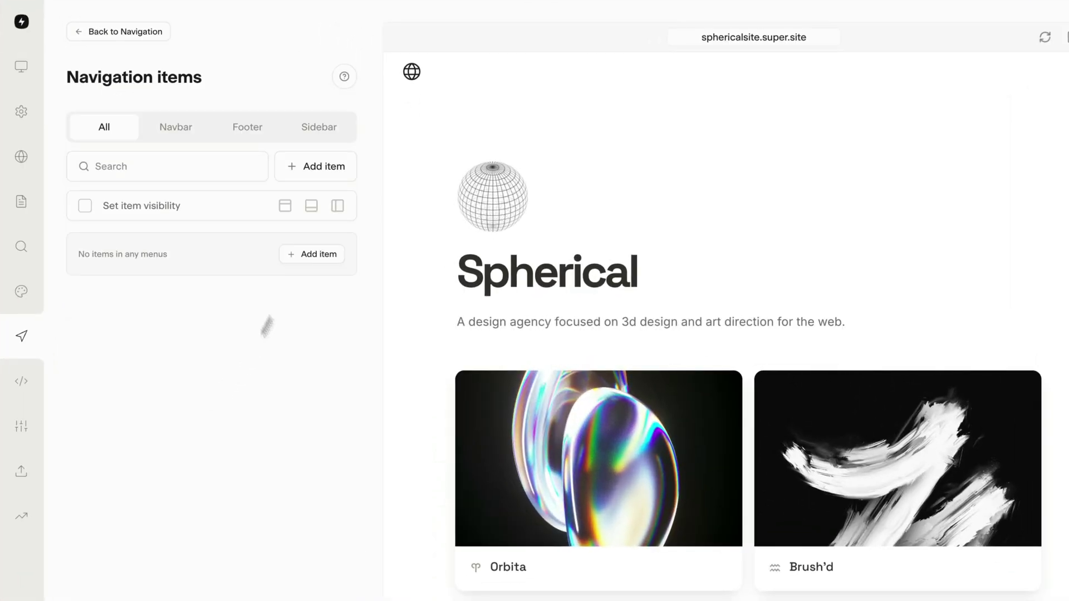
{"action": "left_click", "coordinate": [334, 173]}
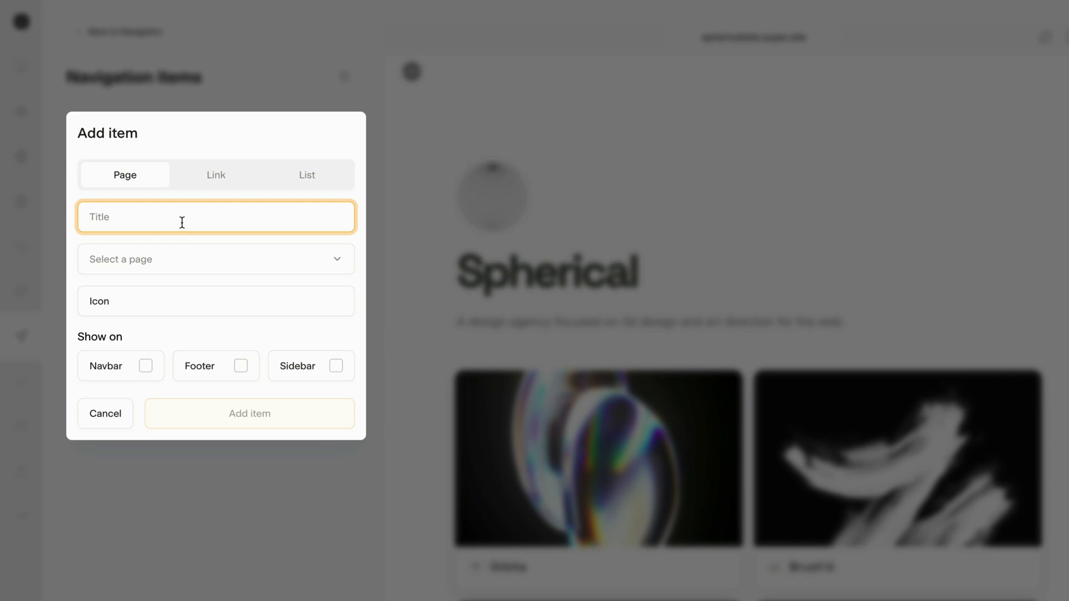
{"action": "key", "text": "Caps_Lock"}
{"action": "type", "text": "About"}
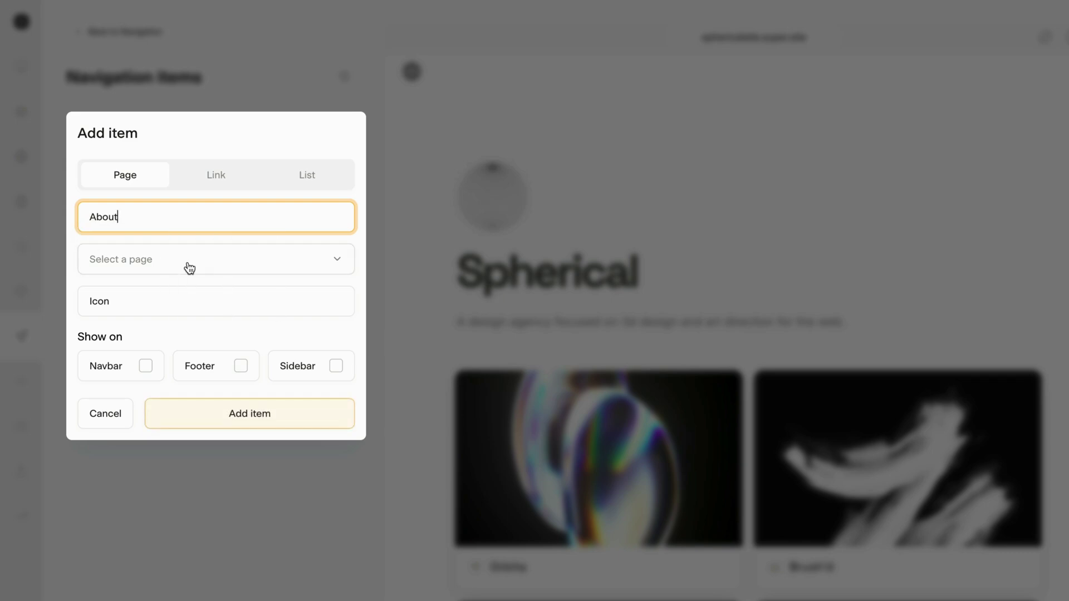
{"action": "left_click", "coordinate": [189, 268]}
{"action": "left_click", "coordinate": [141, 342]}
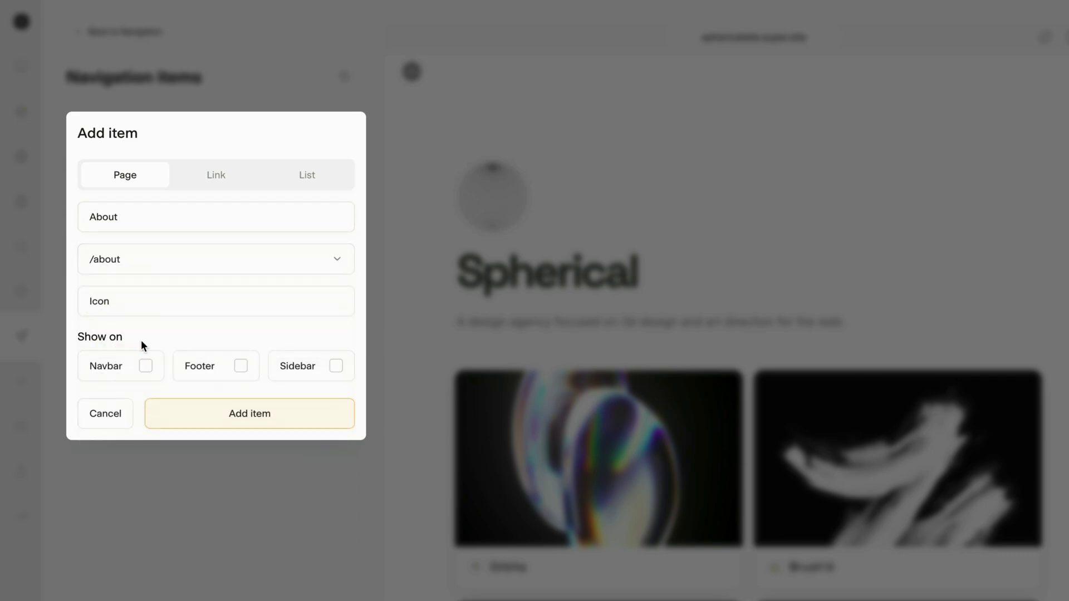
{"action": "left_click", "coordinate": [155, 308]}
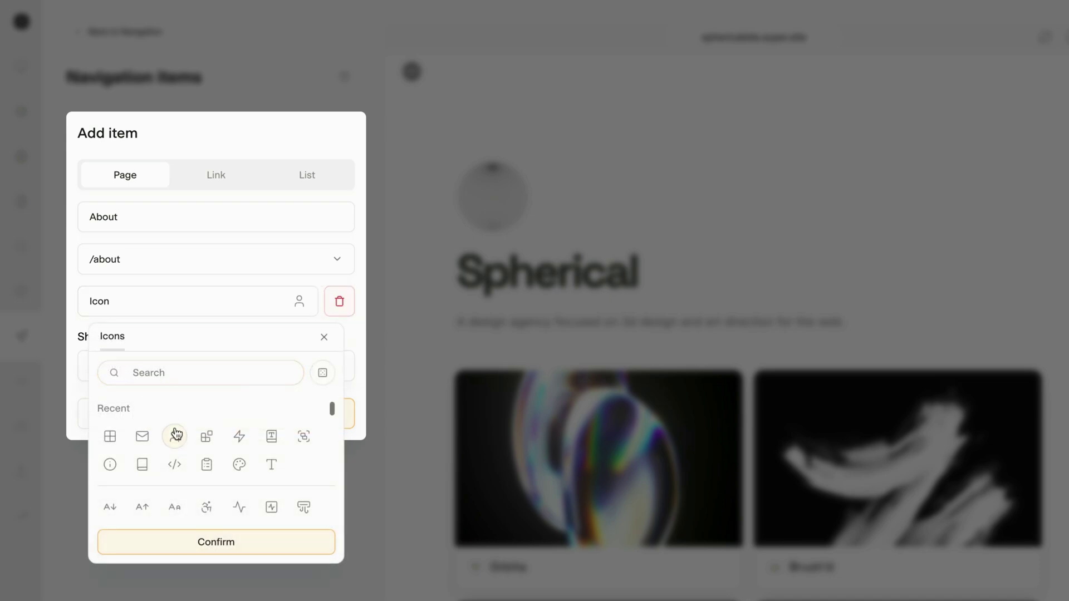
{"action": "left_click", "coordinate": [246, 537]}
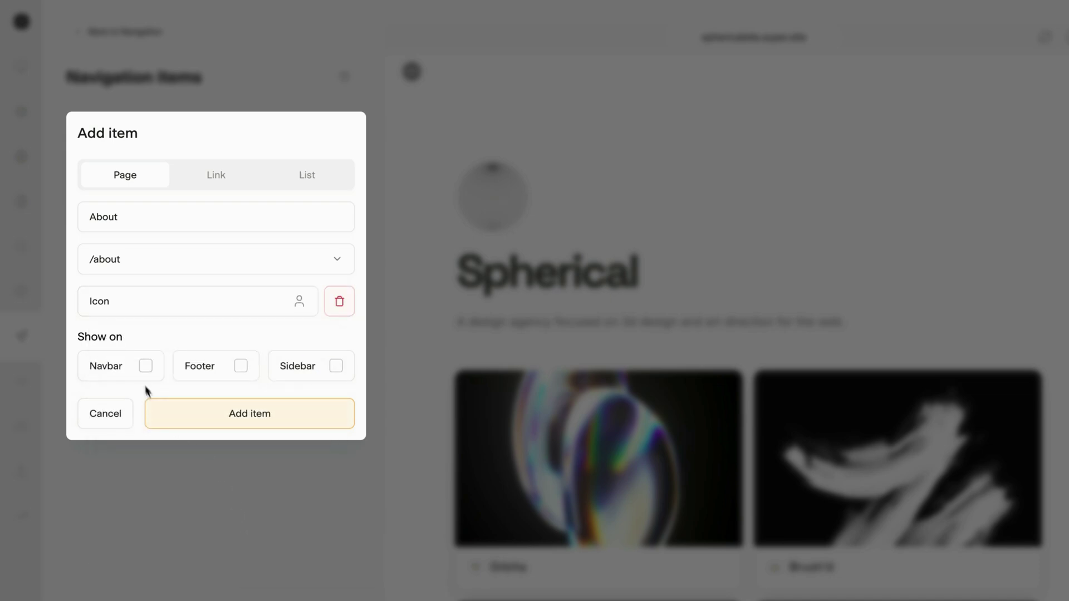
{"action": "left_click", "coordinate": [146, 366]}
{"action": "left_click", "coordinate": [203, 413]}
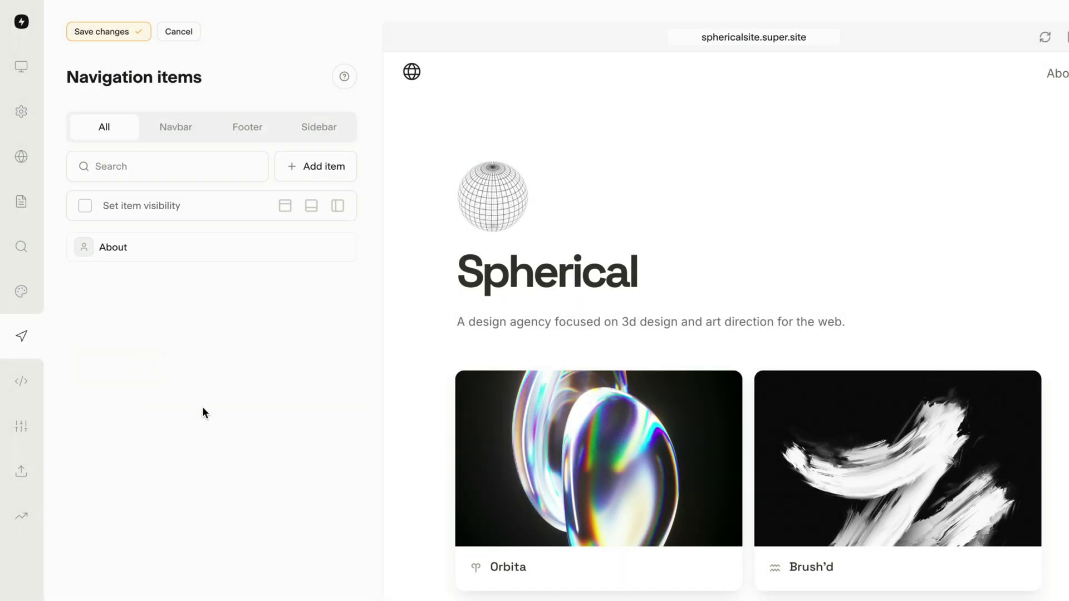
Step: Start another navigation item and review the fields of the Page and Link item types
{"action": "left_click", "coordinate": [300, 165]}
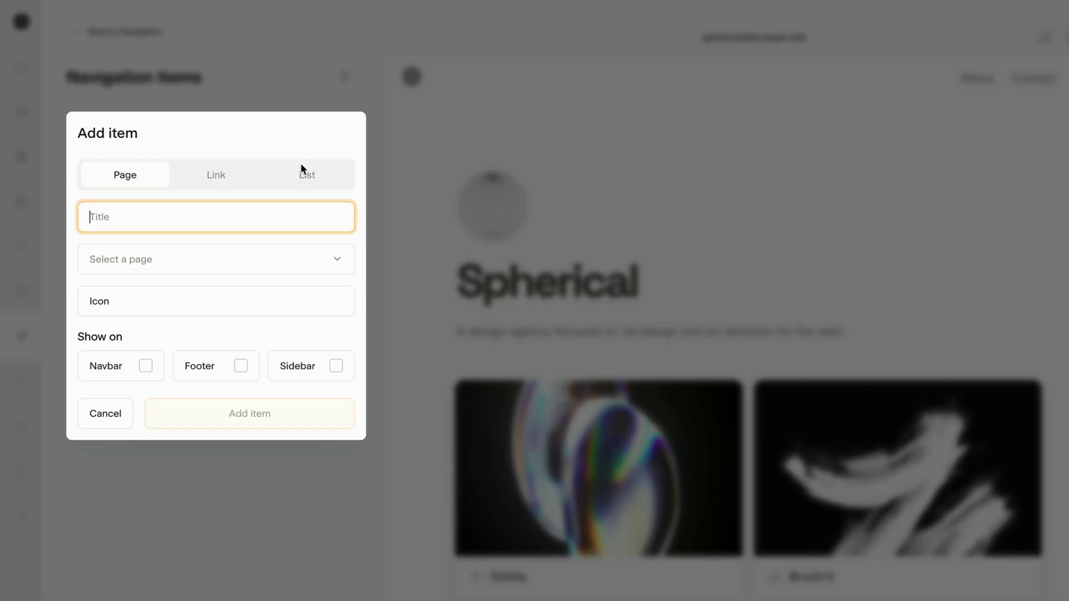
{"action": "left_click", "coordinate": [231, 250]}
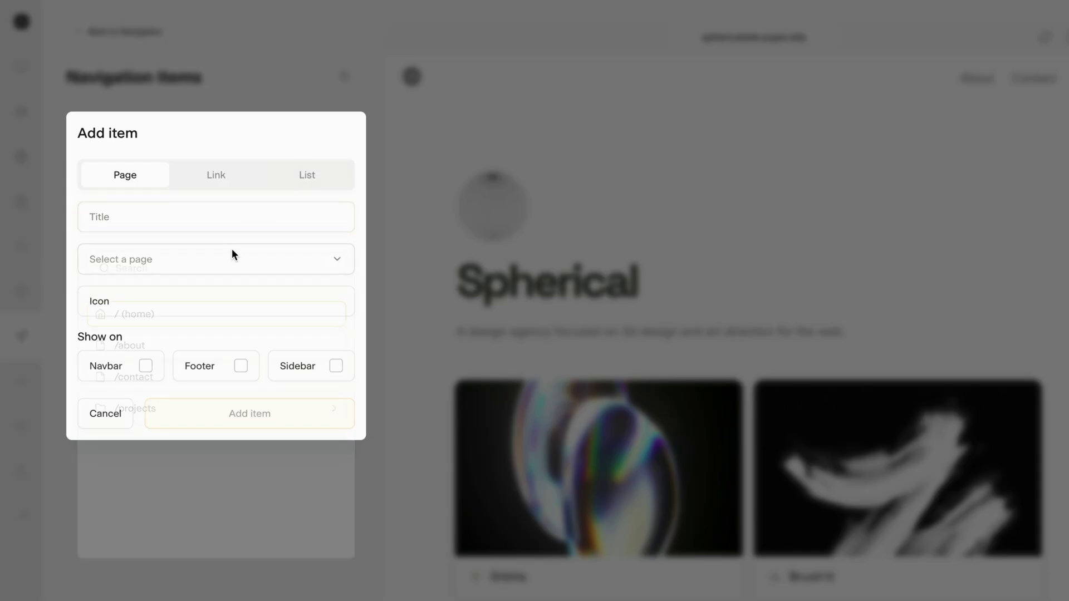
{"action": "left_click", "coordinate": [229, 195]}
{"action": "left_click", "coordinate": [223, 176]}
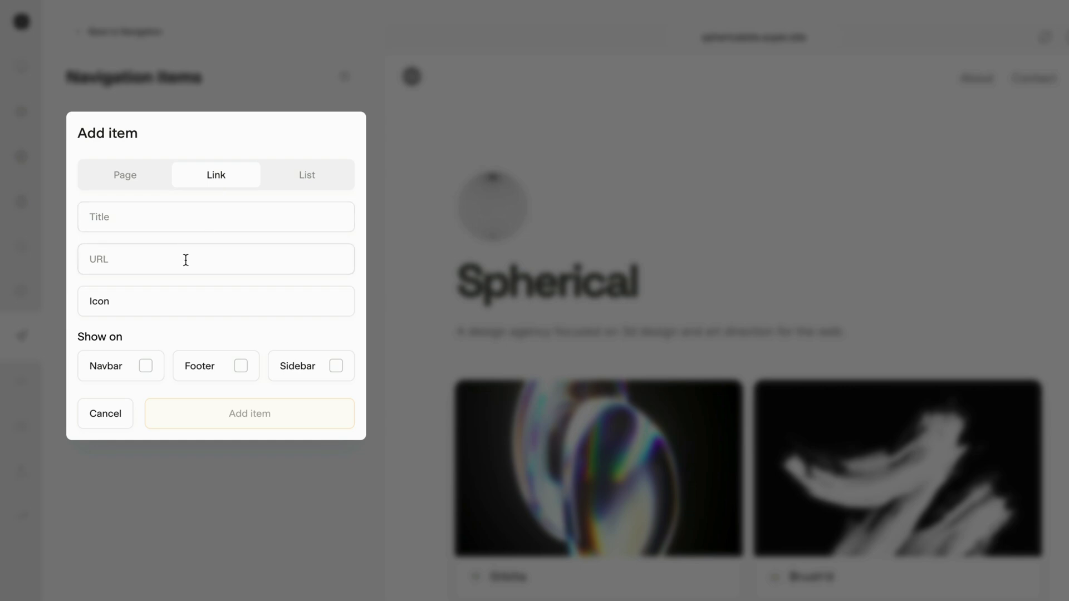
{"action": "left_click", "coordinate": [140, 260]}
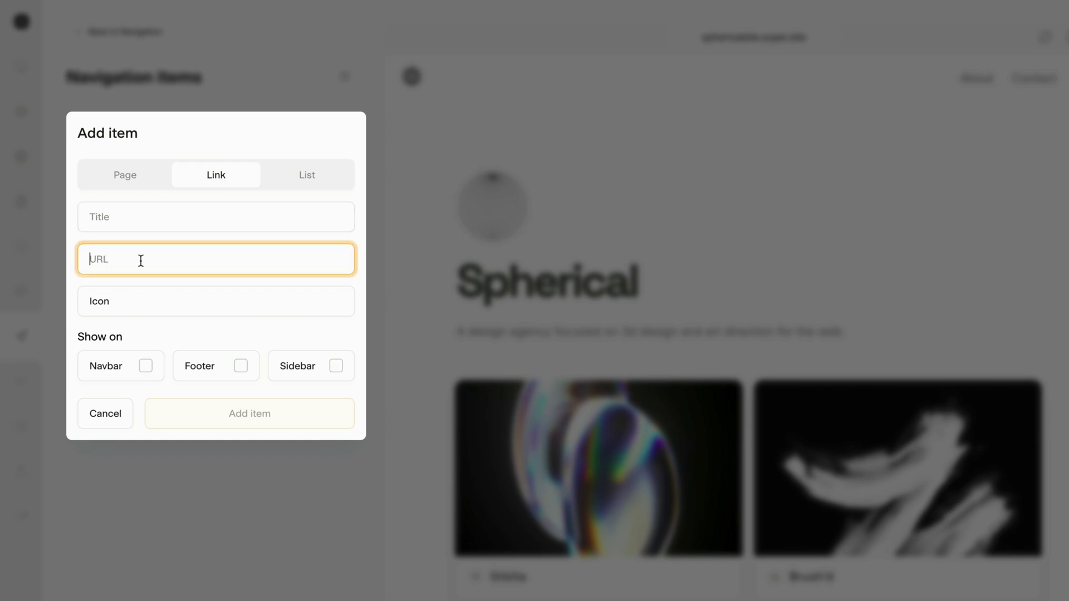
Step: Add a List item titled "Projects" with the grid icon, shown on the navbar
{"action": "left_click", "coordinate": [309, 176]}
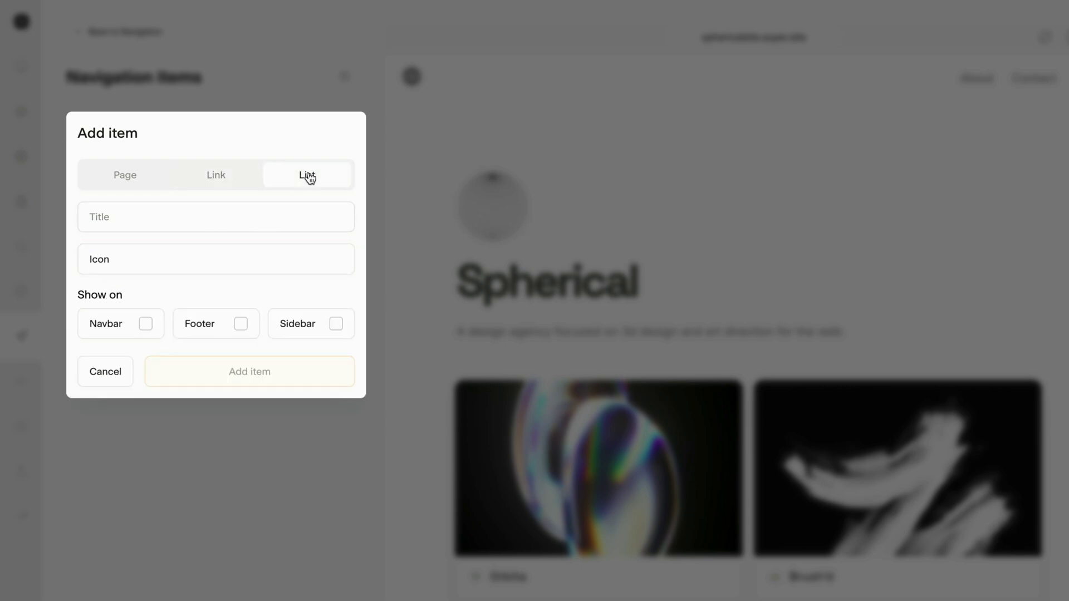
{"action": "left_click", "coordinate": [266, 215]}
{"action": "type", "text": "Projects"}
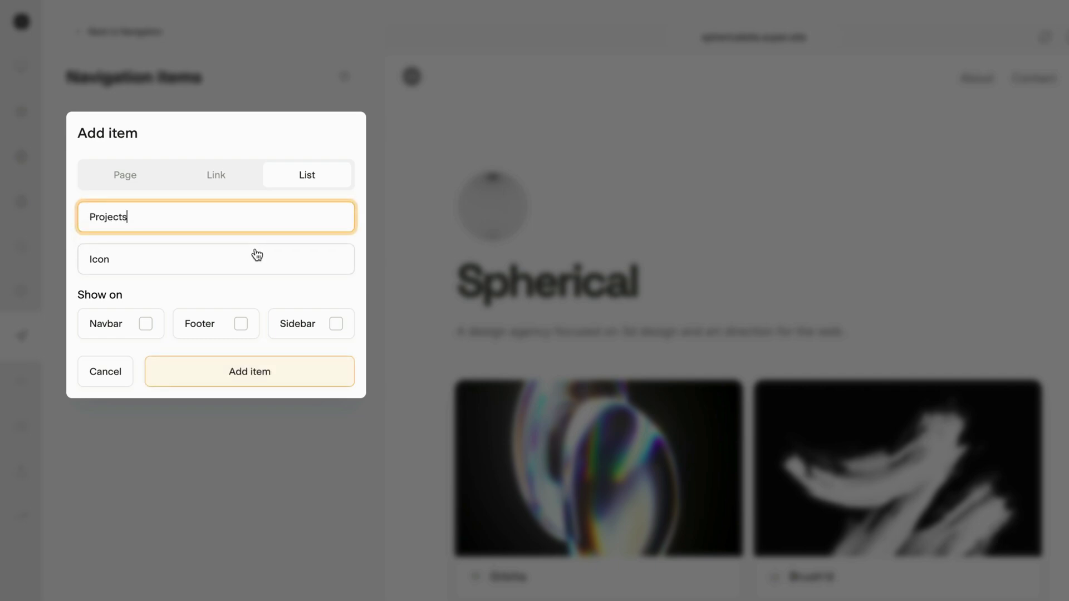
{"action": "left_click", "coordinate": [257, 255]}
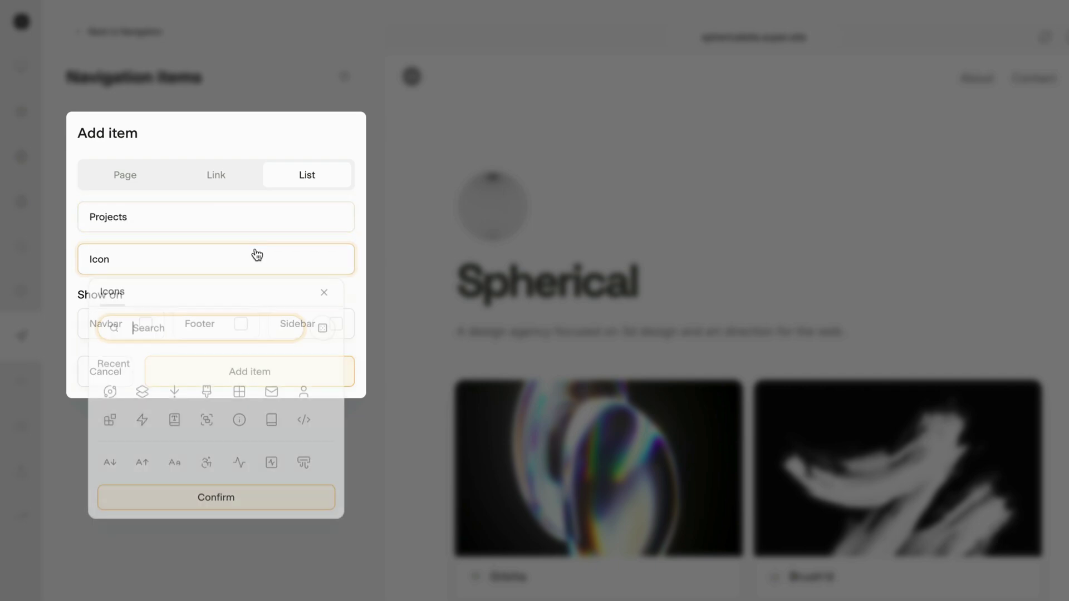
{"action": "left_click", "coordinate": [244, 395]}
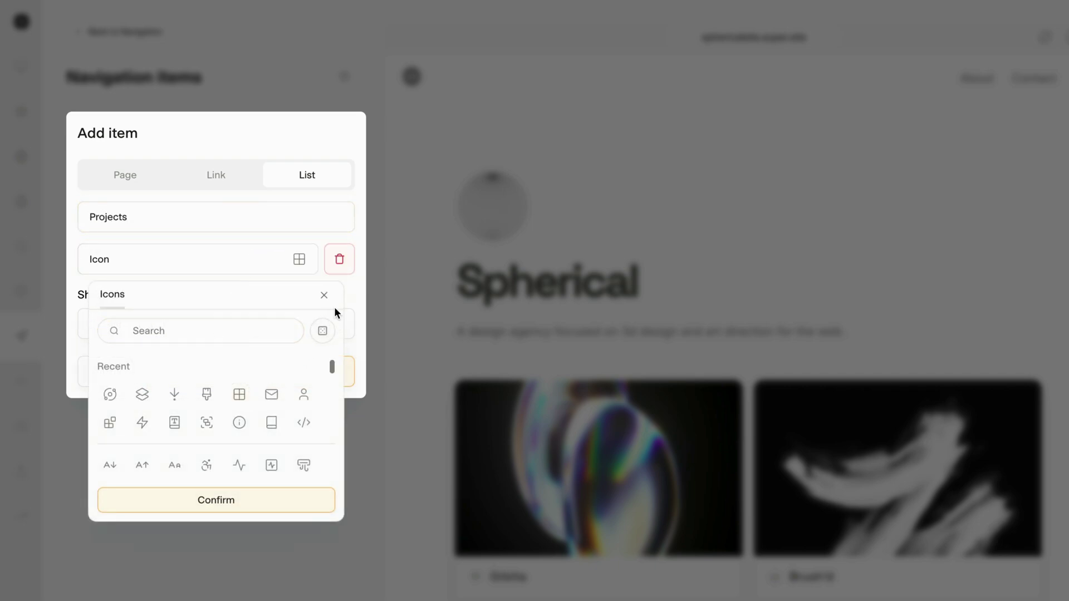
{"action": "left_click", "coordinate": [291, 501]}
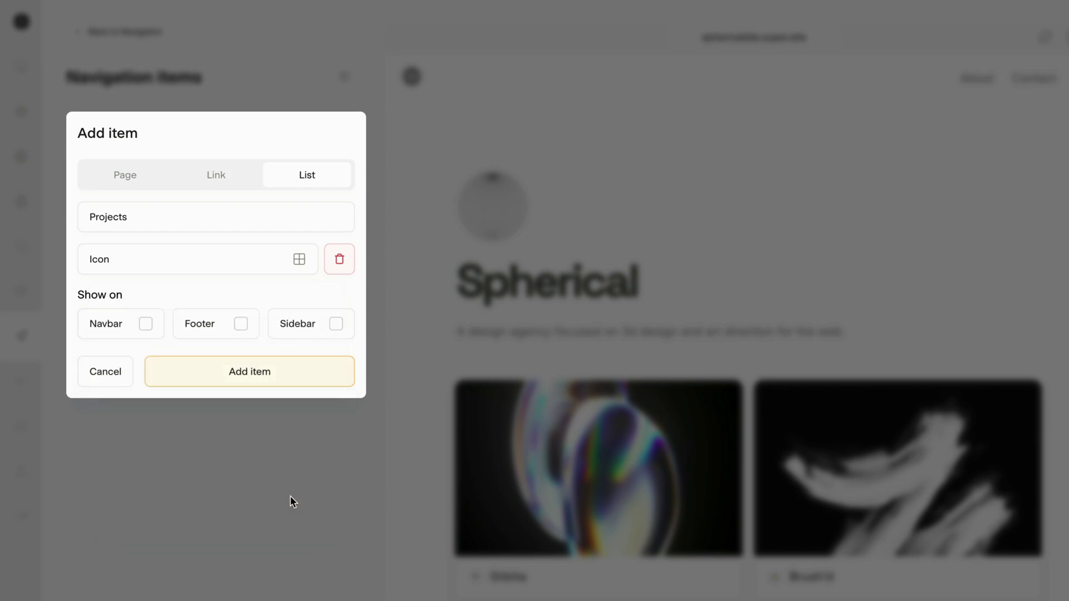
{"action": "left_click", "coordinate": [145, 325]}
{"action": "left_click", "coordinate": [205, 379]}
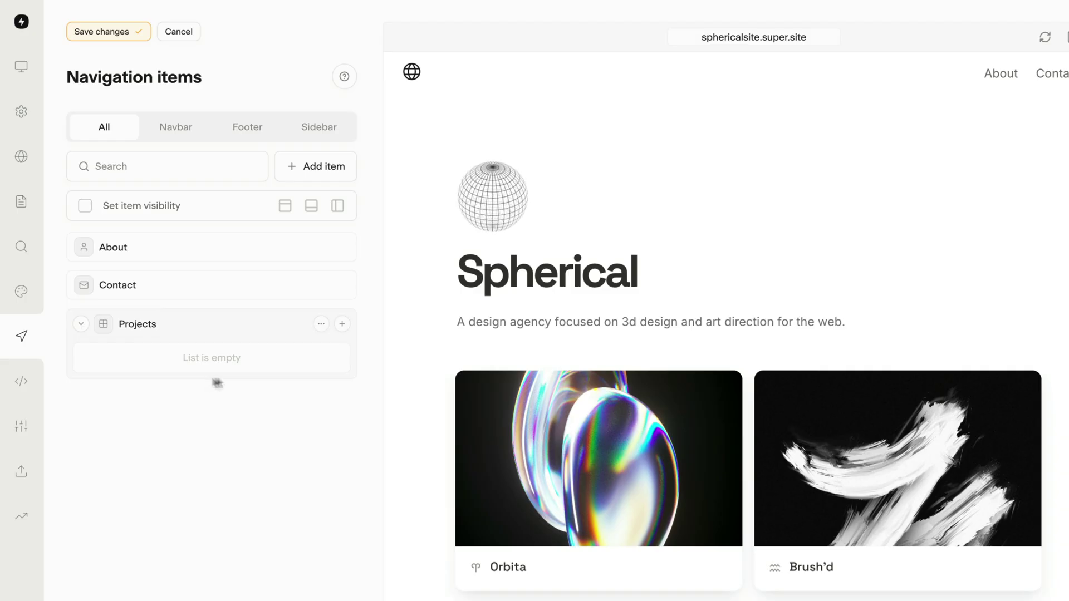
Step: Add a Page item titled "Brushd" linked to /projects/brushd to the Projects list and check the Projects menu in the preview
{"action": "left_click", "coordinate": [342, 324]}
{"action": "type", "text": "Brushd"}
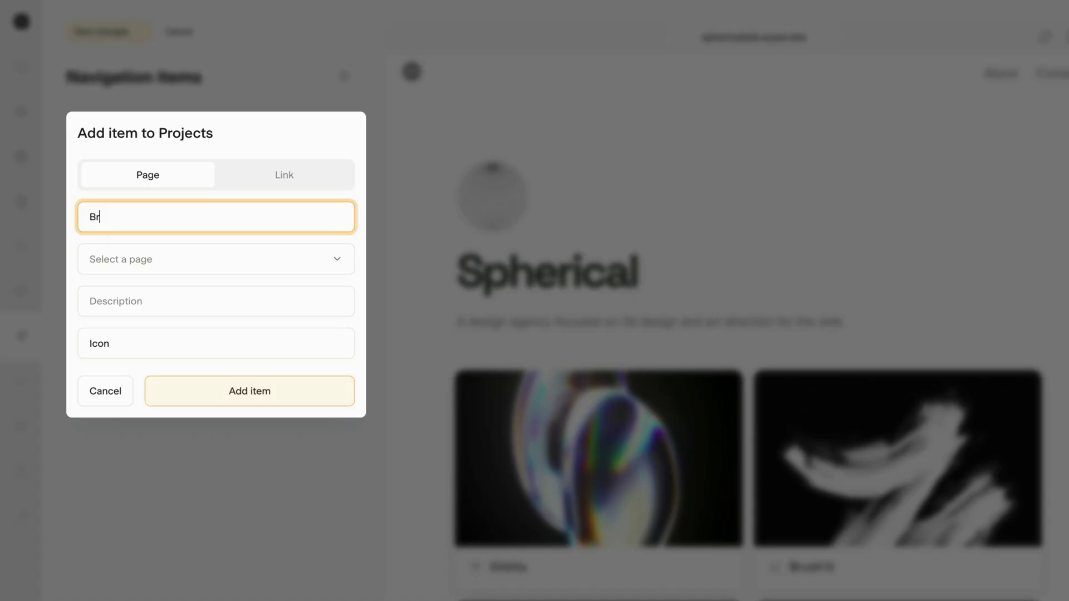
{"action": "left_click", "coordinate": [312, 259]}
{"action": "left_click", "coordinate": [134, 408]}
{"action": "left_click", "coordinate": [259, 439]}
{"action": "left_click", "coordinate": [249, 391]}
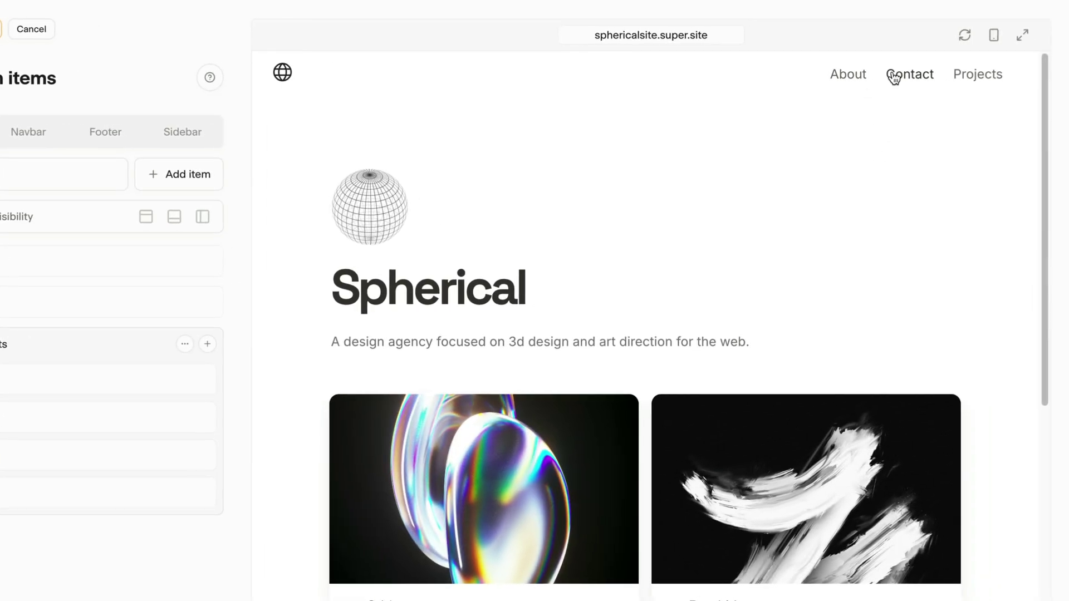
{"action": "left_click", "coordinate": [967, 79]}
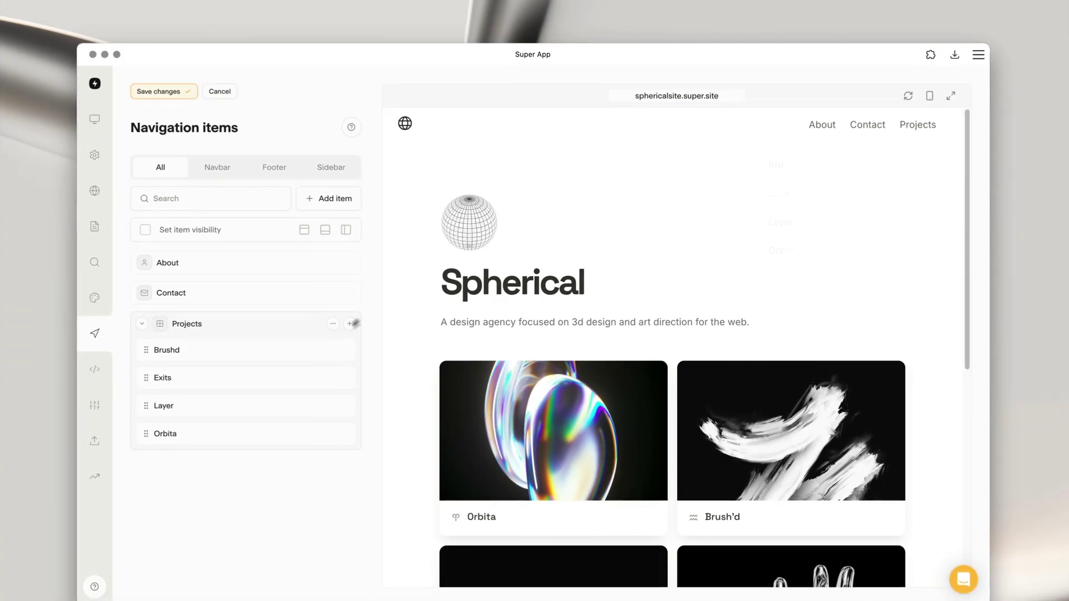
Step: Give the Brushd item in the Projects list the upright brush icon, found by searching for "brush", and save the item
{"action": "left_click", "coordinate": [325, 354]}
{"action": "type", "text": "brush"}
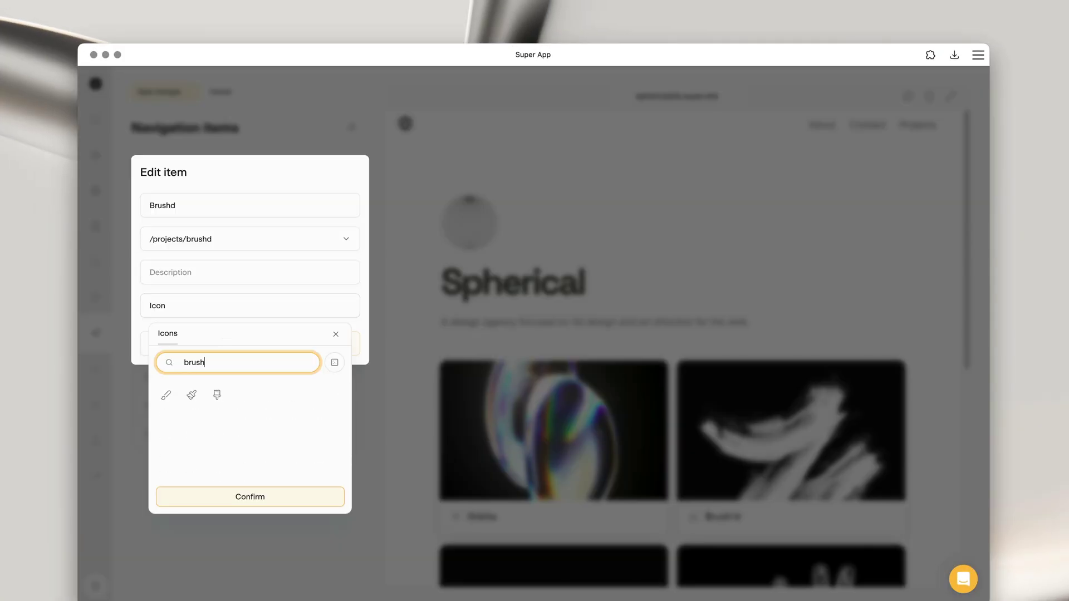
{"action": "left_click", "coordinate": [221, 396]}
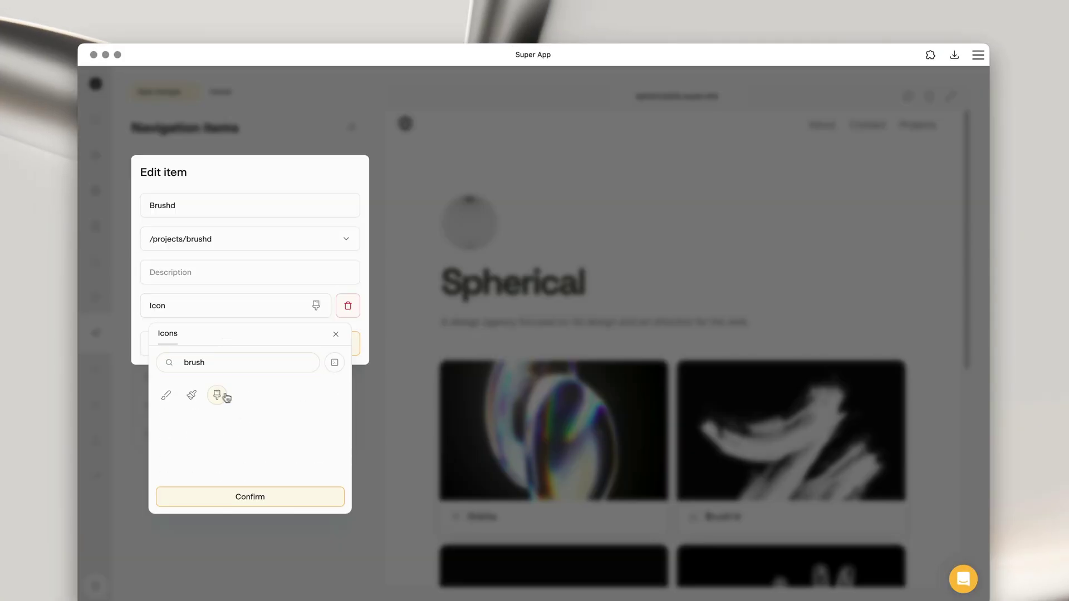
{"action": "left_click", "coordinate": [281, 500]}
{"action": "left_click", "coordinate": [311, 356]}
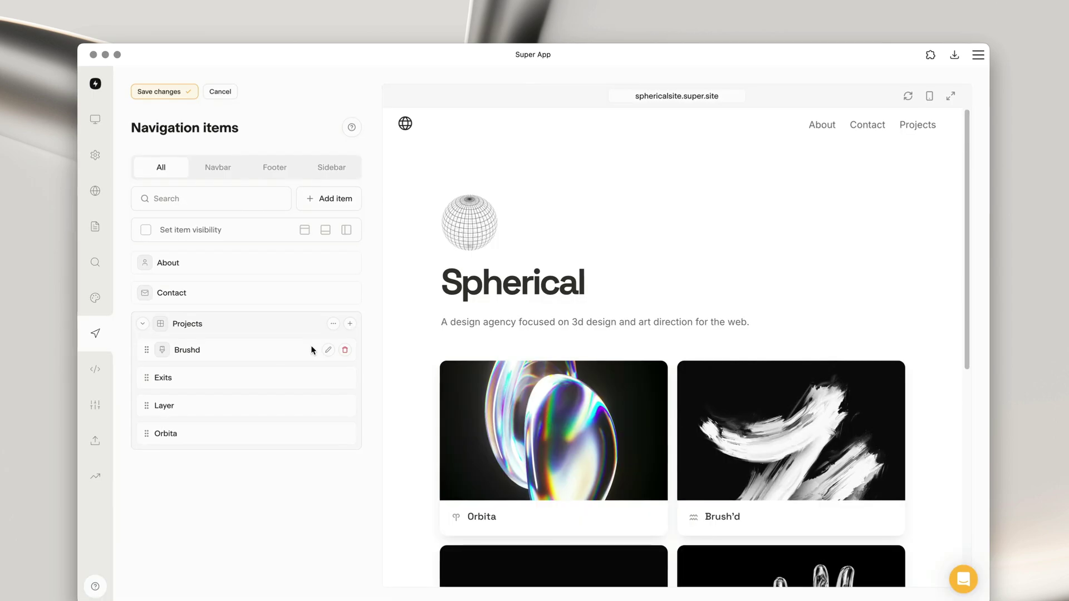
{"action": "mouse_move", "coordinate": [914, 128]}
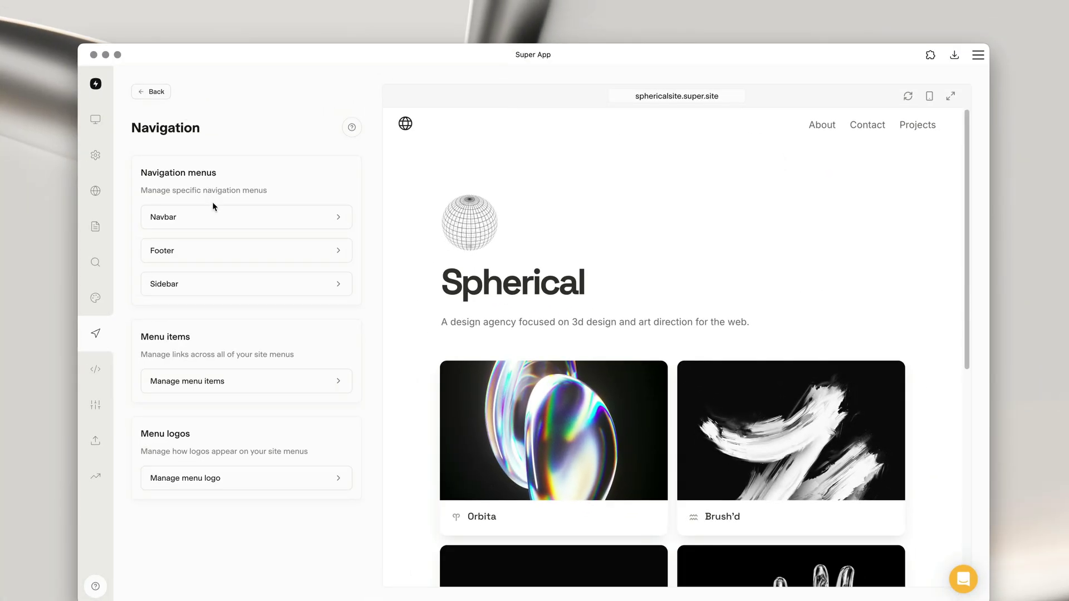
Step: Add a navbar call to action button titled "Get in touch" linked to the /contact page, and save the changes
{"action": "left_click", "coordinate": [211, 222]}
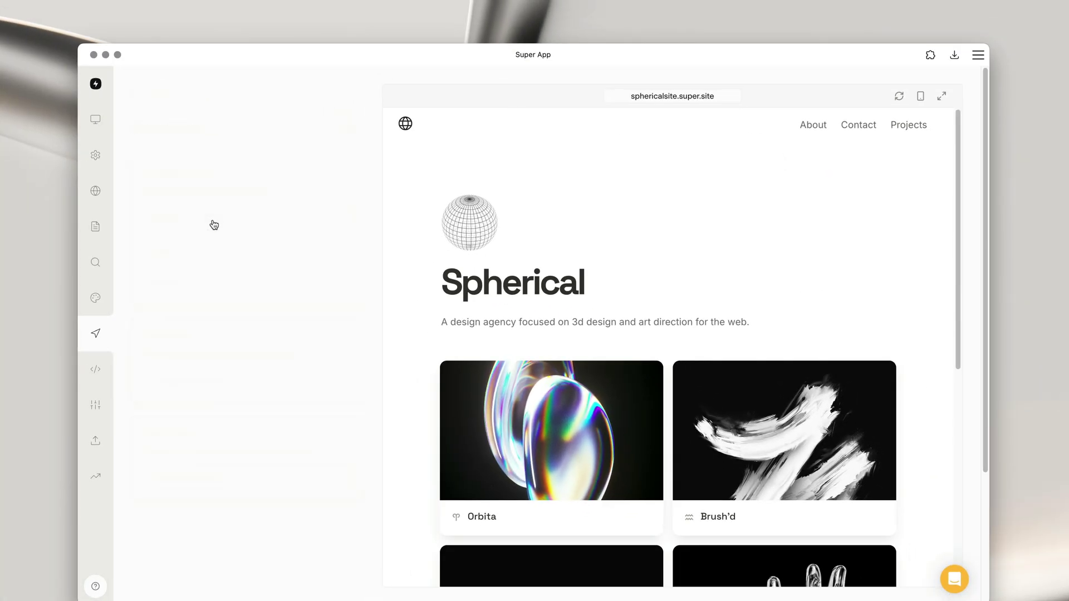
{"action": "scroll", "coordinate": [255, 327], "scroll_direction": "down", "scroll_amount": 5}
{"action": "left_click", "coordinate": [217, 533]}
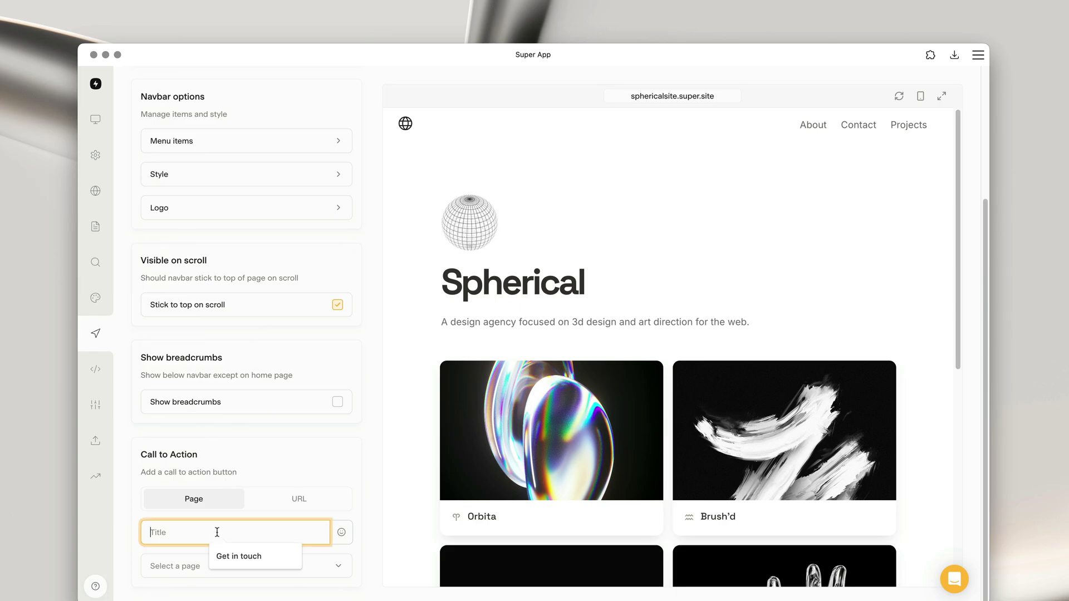
{"action": "left_click", "coordinate": [251, 556]}
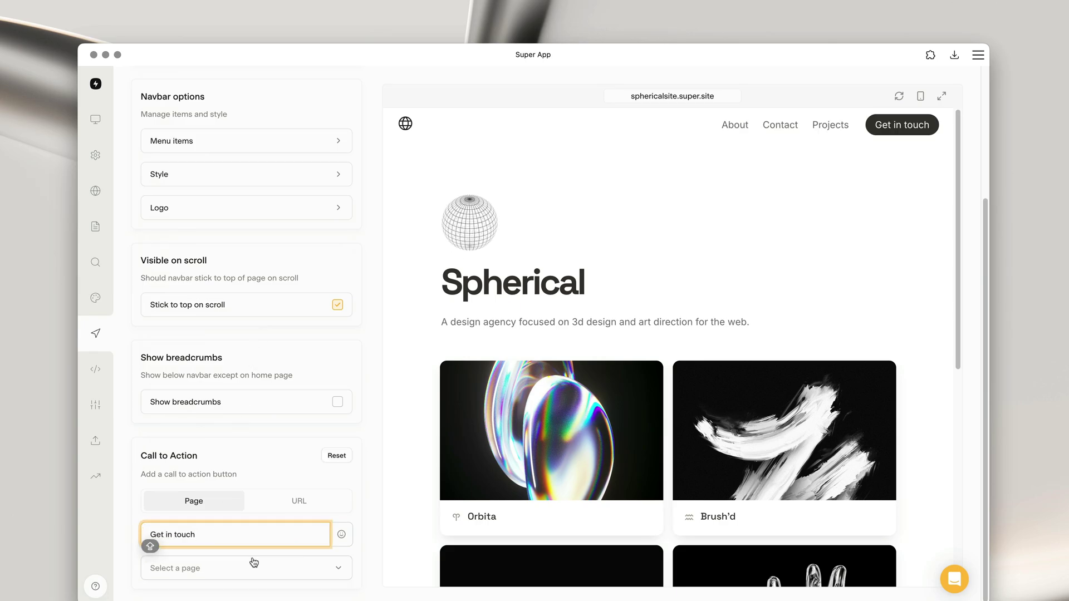
{"action": "left_click", "coordinate": [267, 568]}
{"action": "left_click", "coordinate": [186, 439]}
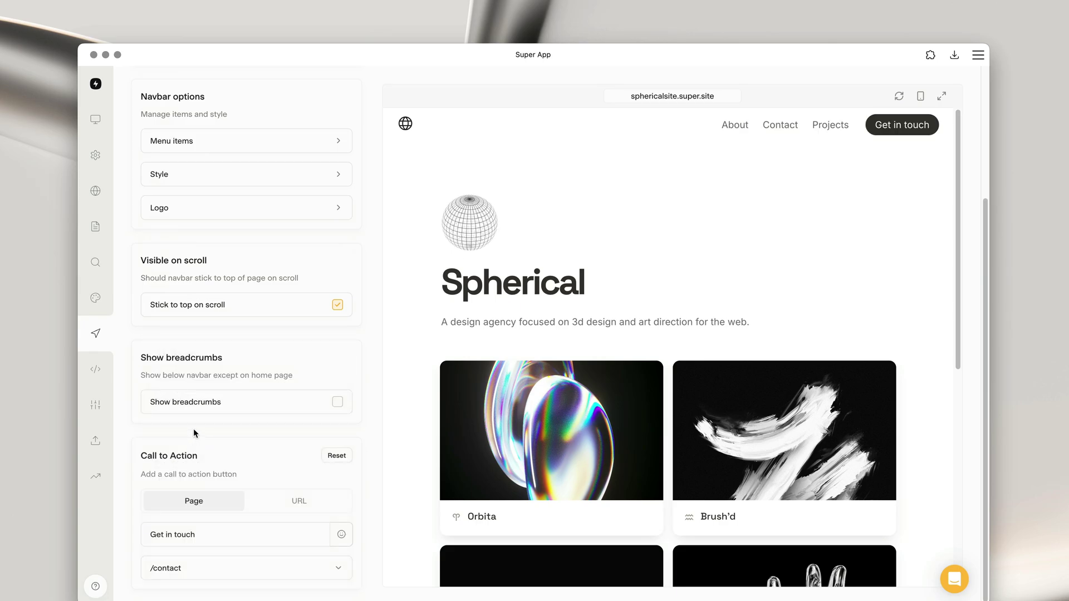
{"action": "scroll", "coordinate": [194, 429], "scroll_direction": "up", "scroll_amount": 3}
{"action": "left_click", "coordinate": [152, 93]}
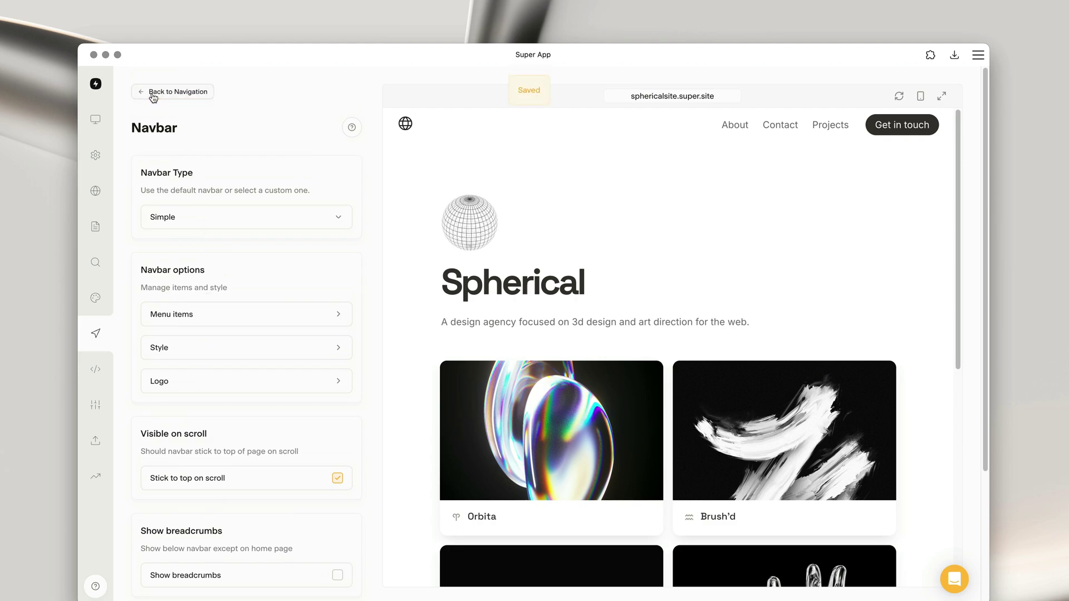
Step: Try the Balanced and Minimal navbar types, checking the Minimal menu in the preview, and return to the Simple type
{"action": "left_click", "coordinate": [264, 220]}
{"action": "left_click", "coordinate": [241, 240]}
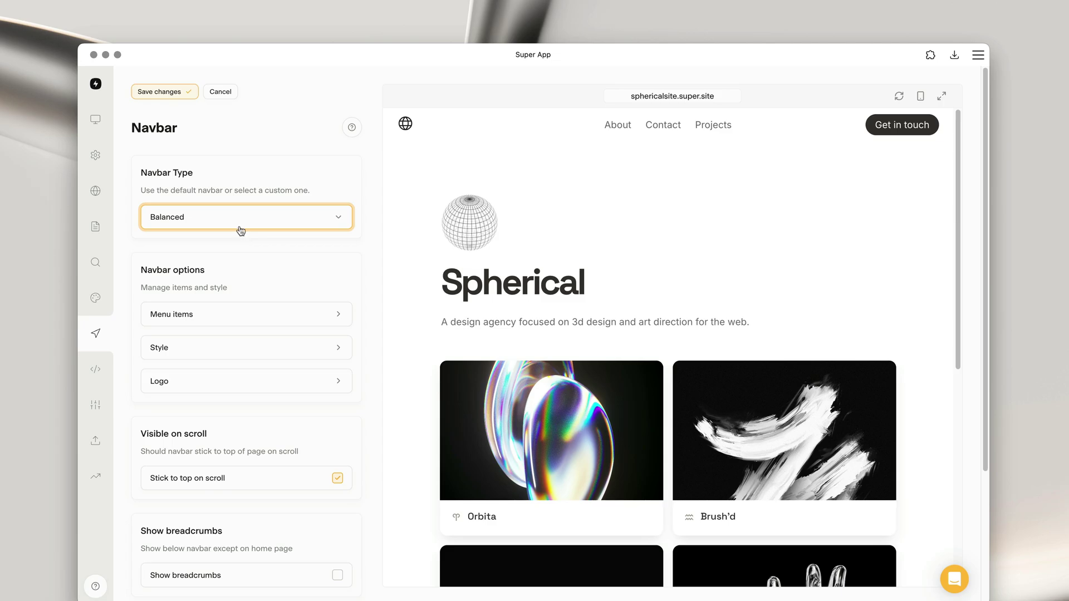
{"action": "left_click", "coordinate": [238, 218]}
{"action": "left_click", "coordinate": [231, 237]}
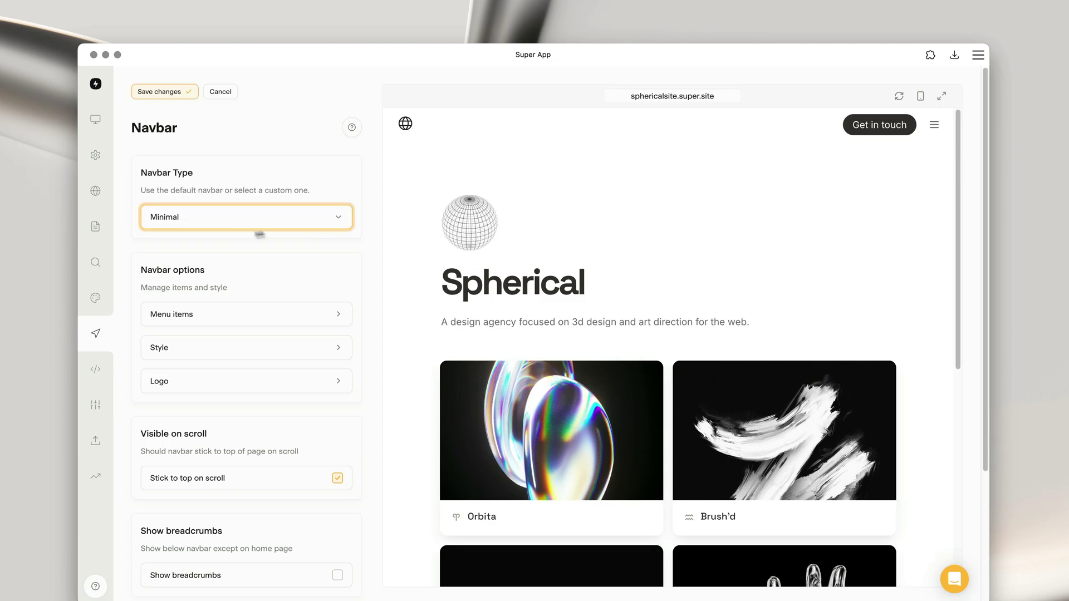
{"action": "left_click", "coordinate": [936, 126]}
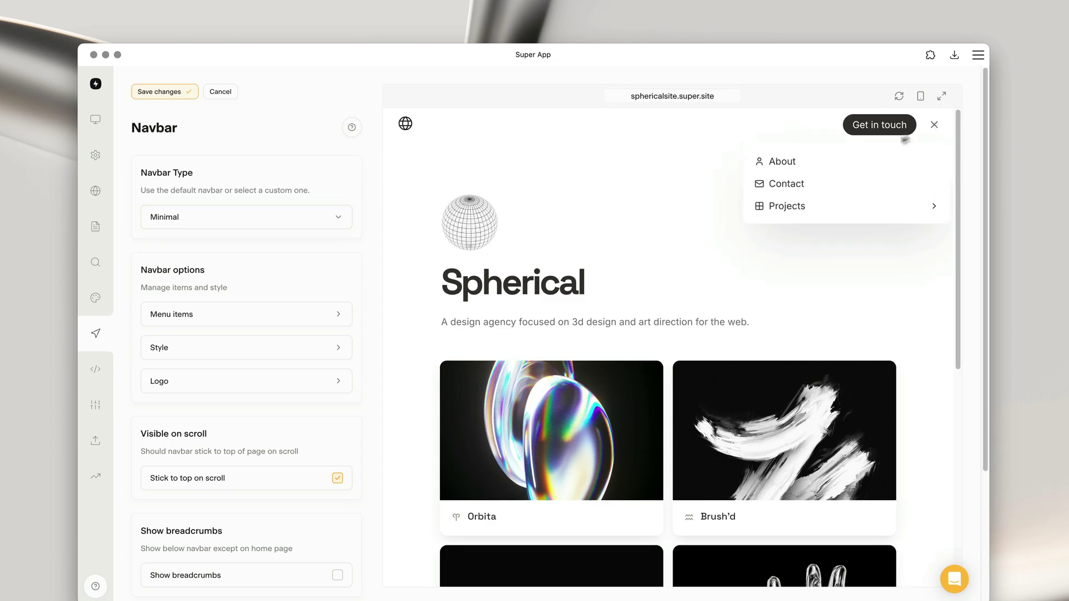
{"action": "left_click", "coordinate": [937, 128]}
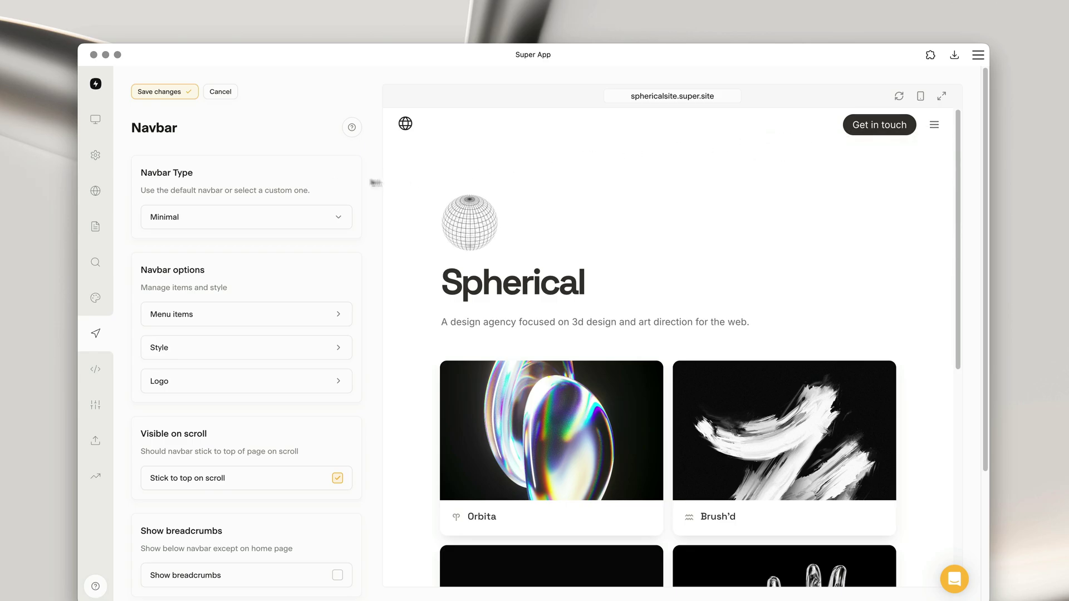
{"action": "left_click", "coordinate": [262, 223]}
{"action": "left_click", "coordinate": [243, 167]}
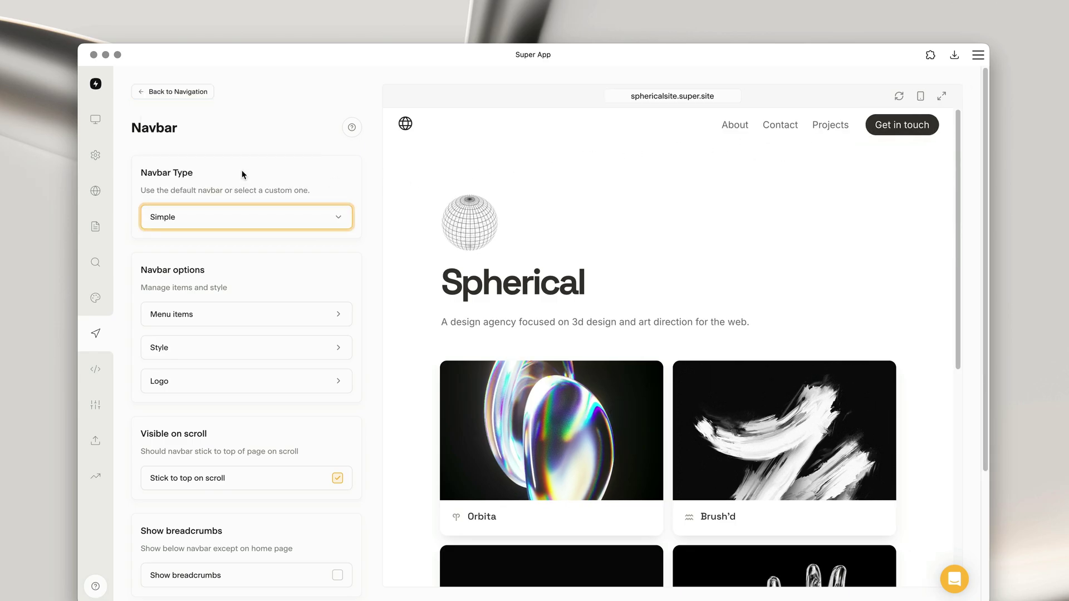
Step: Try the Hidden navbar type and switch the navbar back to Simple
{"action": "left_click", "coordinate": [215, 221]}
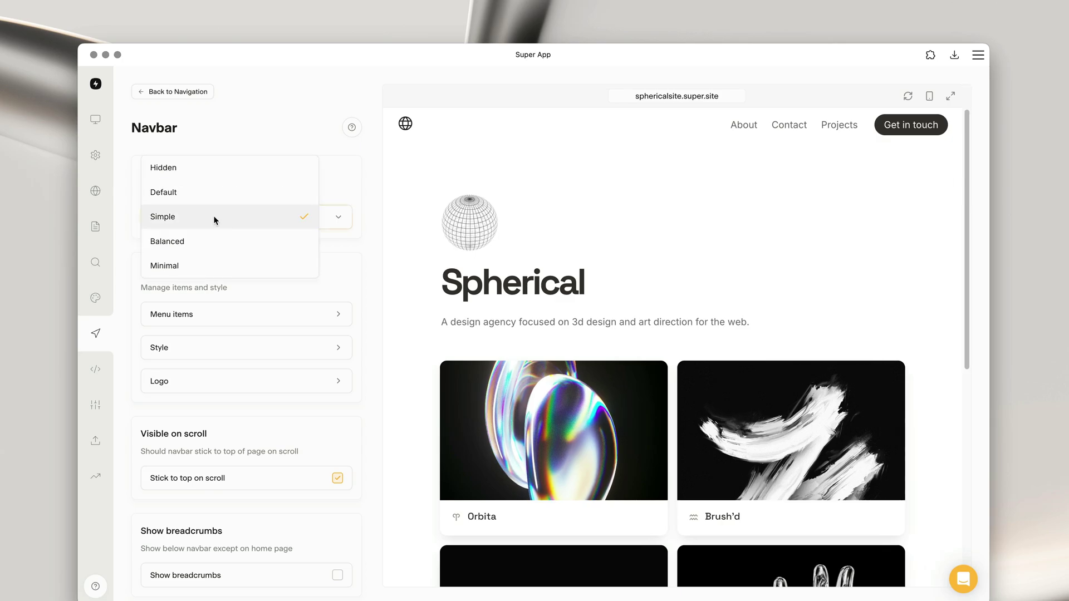
{"action": "left_click", "coordinate": [202, 169]}
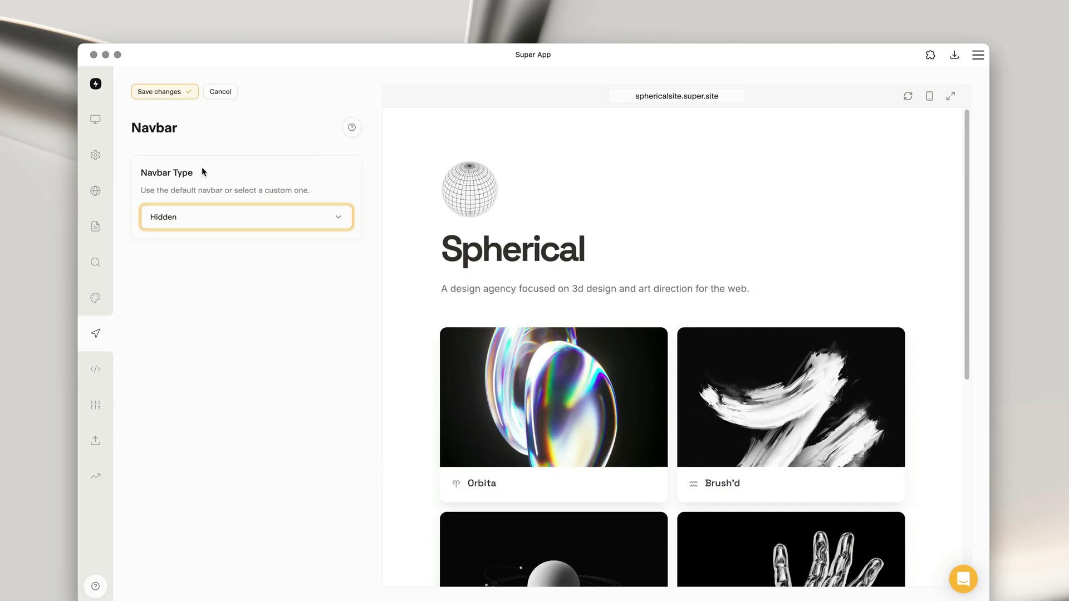
{"action": "left_click", "coordinate": [227, 221]}
{"action": "left_click", "coordinate": [223, 263]}
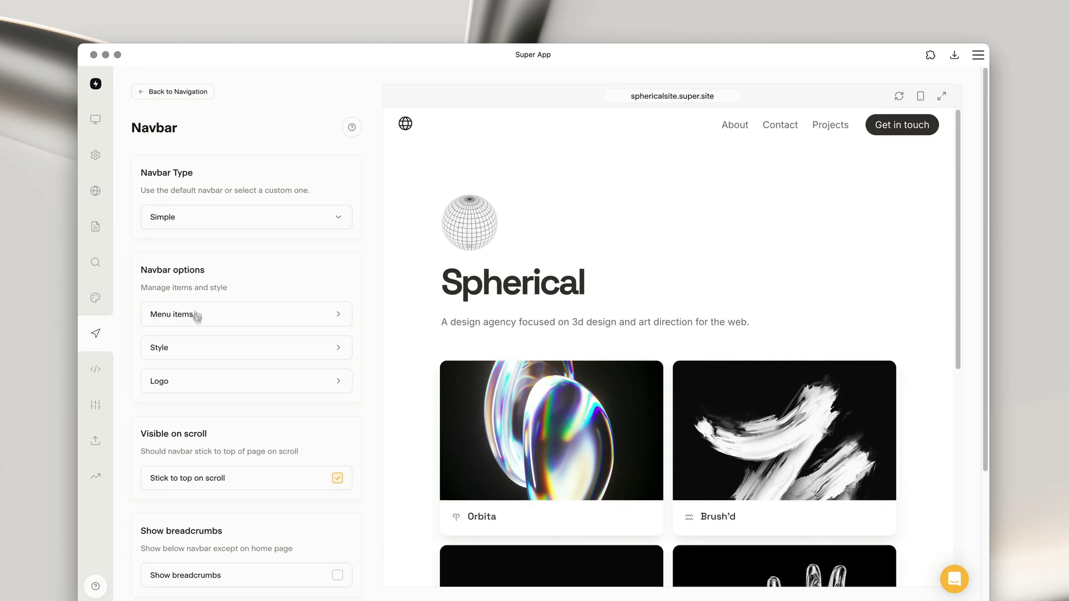
Step: Set the button background colour to orange-red (#ff7a59) in the navbar's light theme style
{"action": "left_click", "coordinate": [199, 348]}
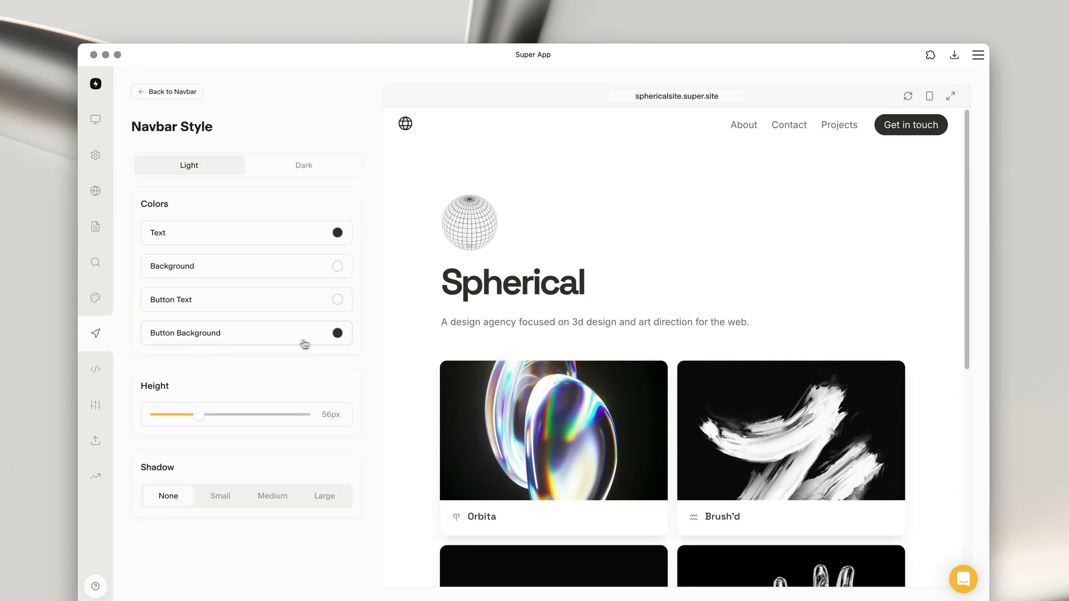
{"action": "left_click", "coordinate": [338, 334]}
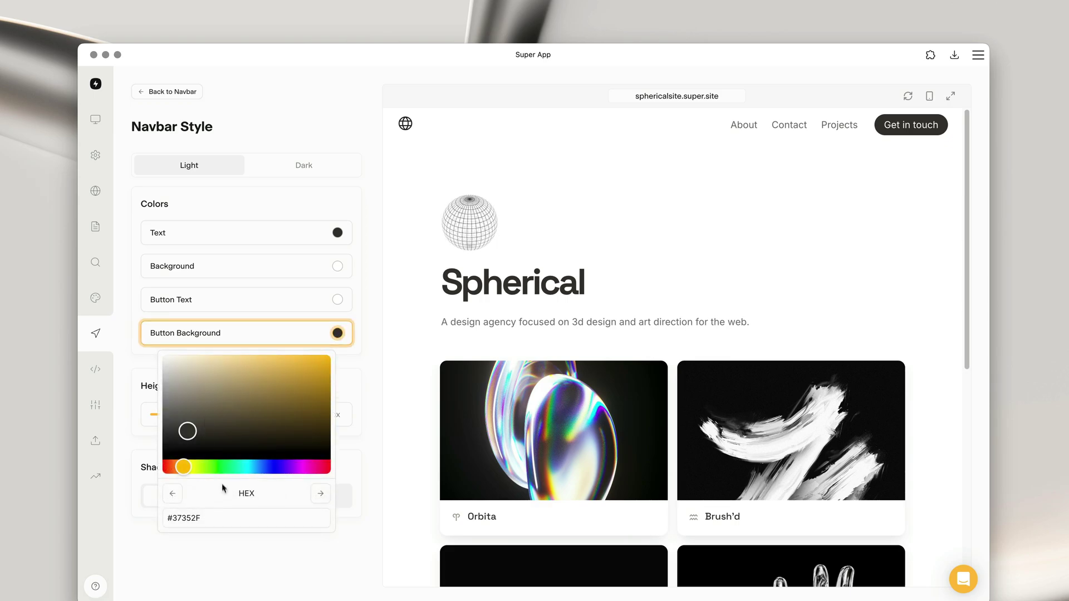
{"action": "left_click_drag", "start_coordinate": [184, 467], "coordinate": [205, 468]}
{"action": "left_click_drag", "start_coordinate": [248, 413], "coordinate": [271, 359]}
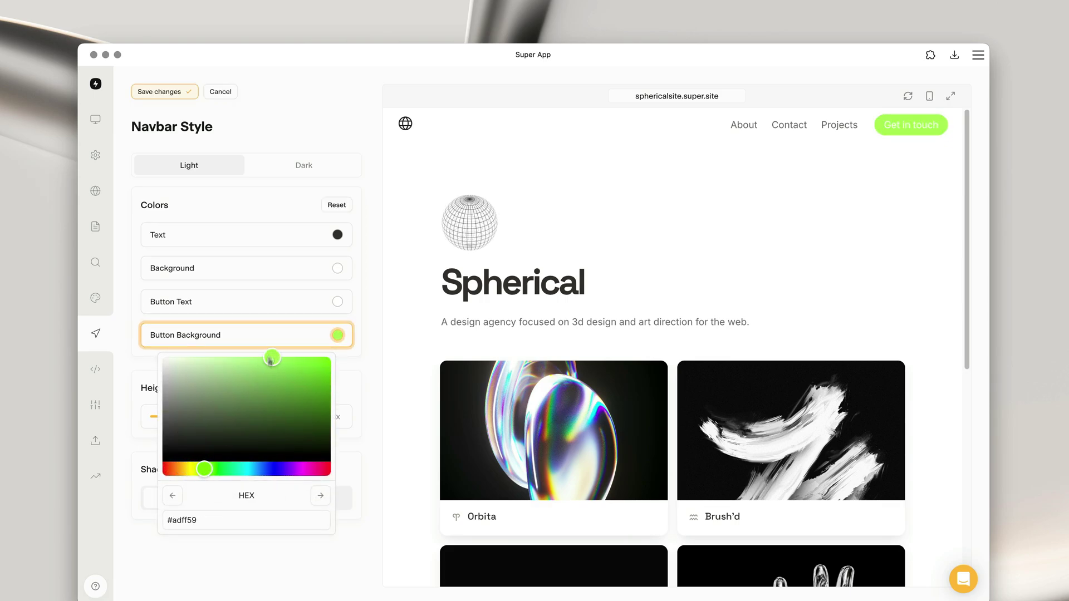
{"action": "left_click_drag", "start_coordinate": [201, 473], "coordinate": [170, 474]}
{"action": "left_click", "coordinate": [357, 362]}
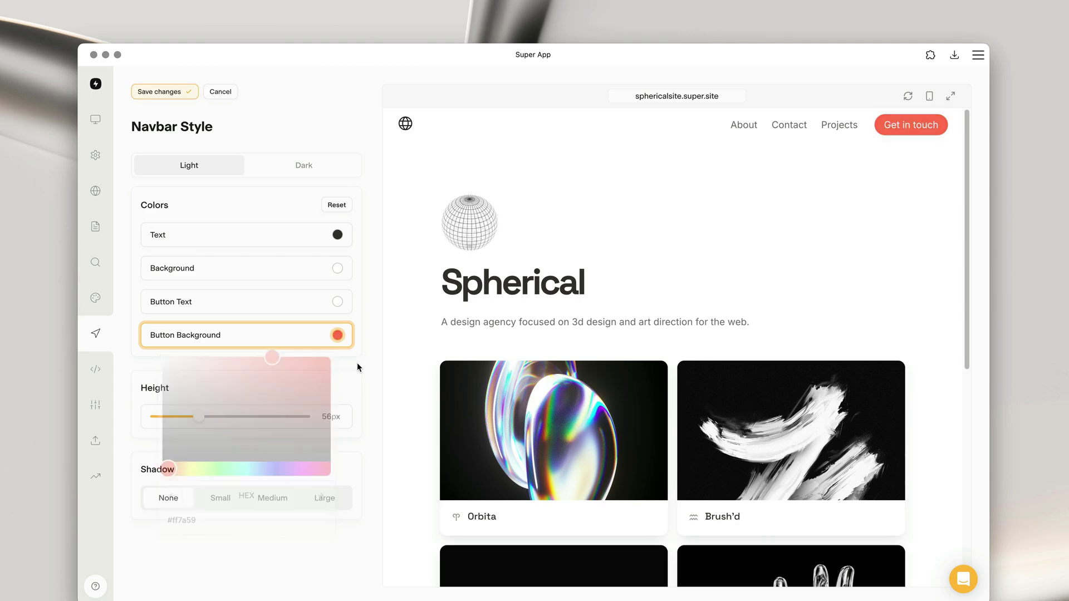
{"action": "left_click", "coordinate": [338, 270]}
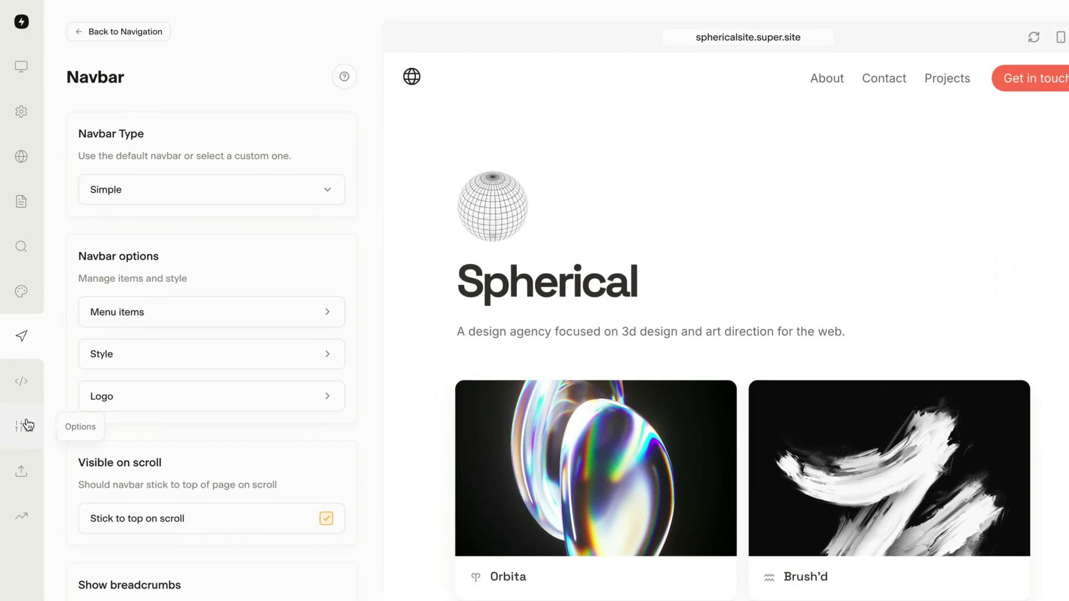
Step: Enable site search and the light/dark theme toggle in the site options
{"action": "left_click", "coordinate": [97, 405]}
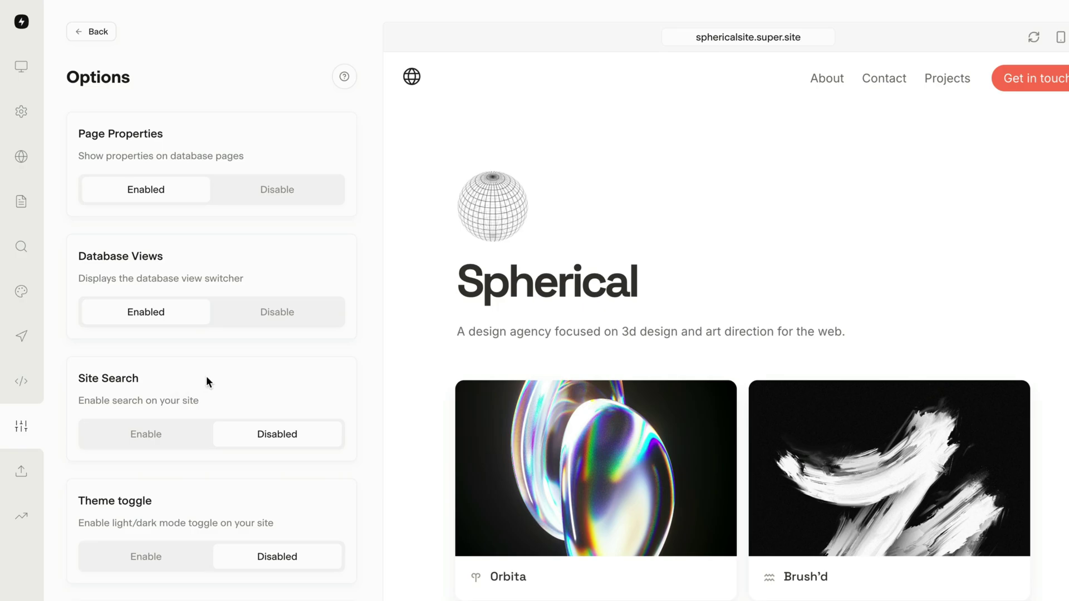
{"action": "scroll", "coordinate": [207, 382], "scroll_direction": "down", "scroll_amount": 2}
{"action": "left_click", "coordinate": [151, 334]}
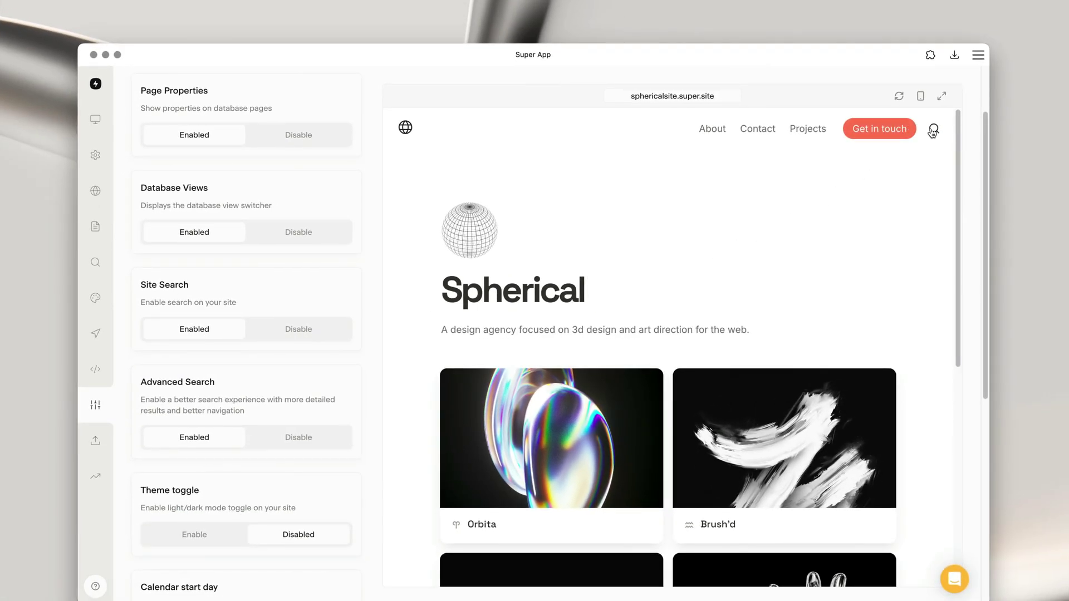
{"action": "scroll", "coordinate": [208, 381], "scroll_direction": "down", "scroll_amount": 2}
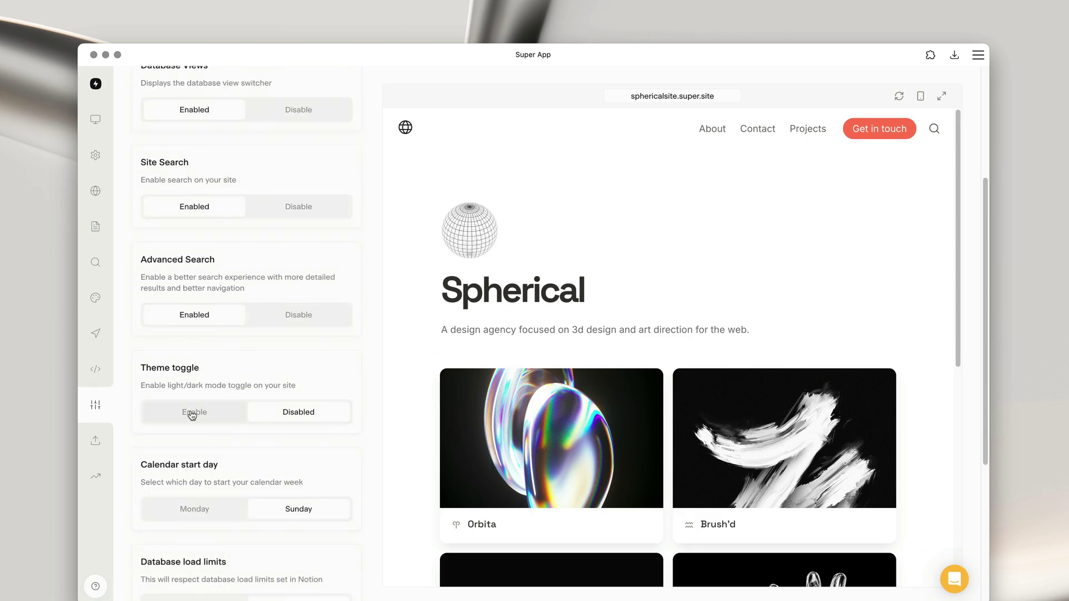
{"action": "left_click", "coordinate": [191, 414]}
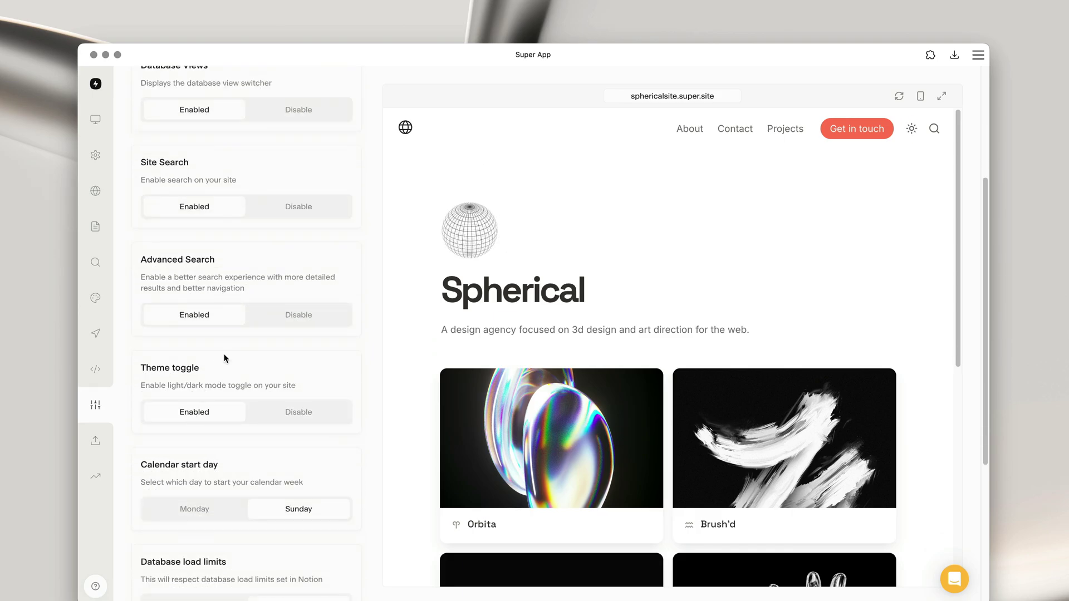
Step: Disable site search and save the option changes
{"action": "left_click", "coordinate": [312, 213]}
{"action": "scroll", "coordinate": [243, 276], "scroll_direction": "up", "scroll_amount": 4}
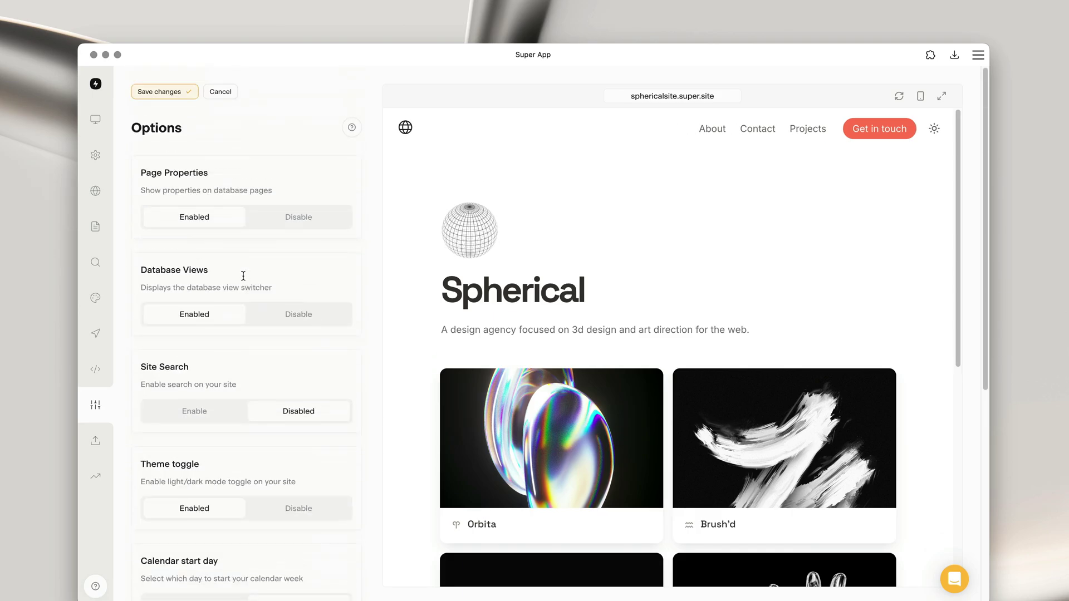
{"action": "left_click", "coordinate": [156, 94]}
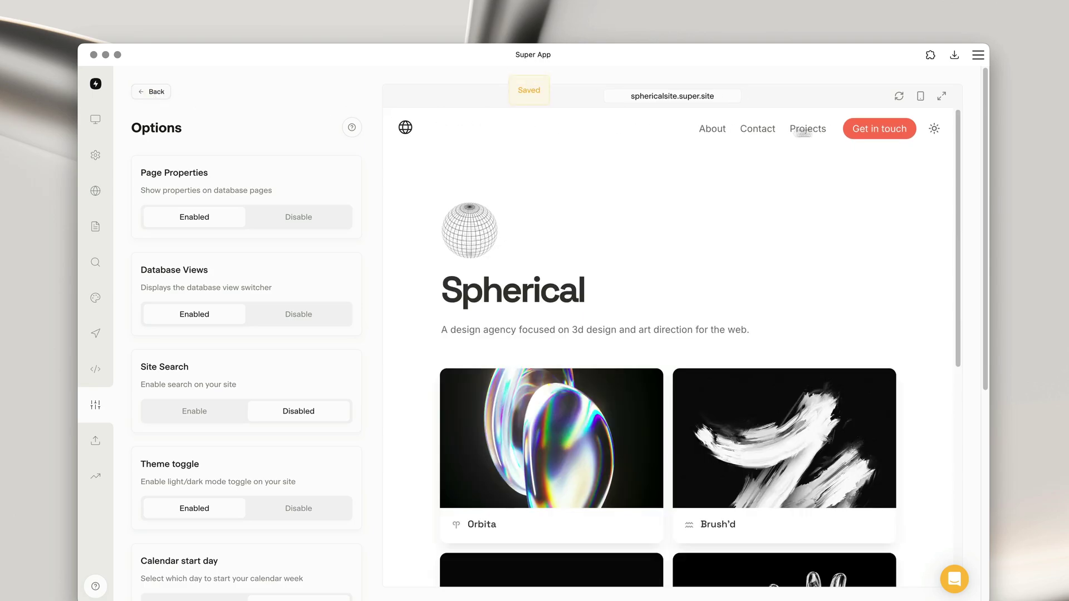
Step: Switch the site preview to dark mode and back to light mode to check the theme toggle
{"action": "left_click", "coordinate": [936, 131]}
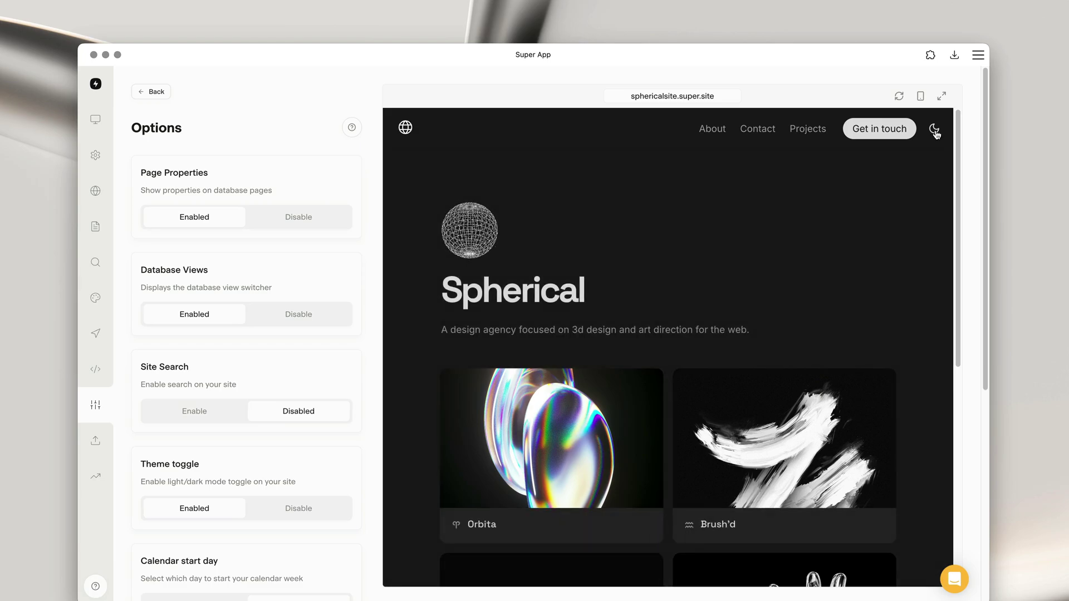
{"action": "left_click", "coordinate": [936, 130]}
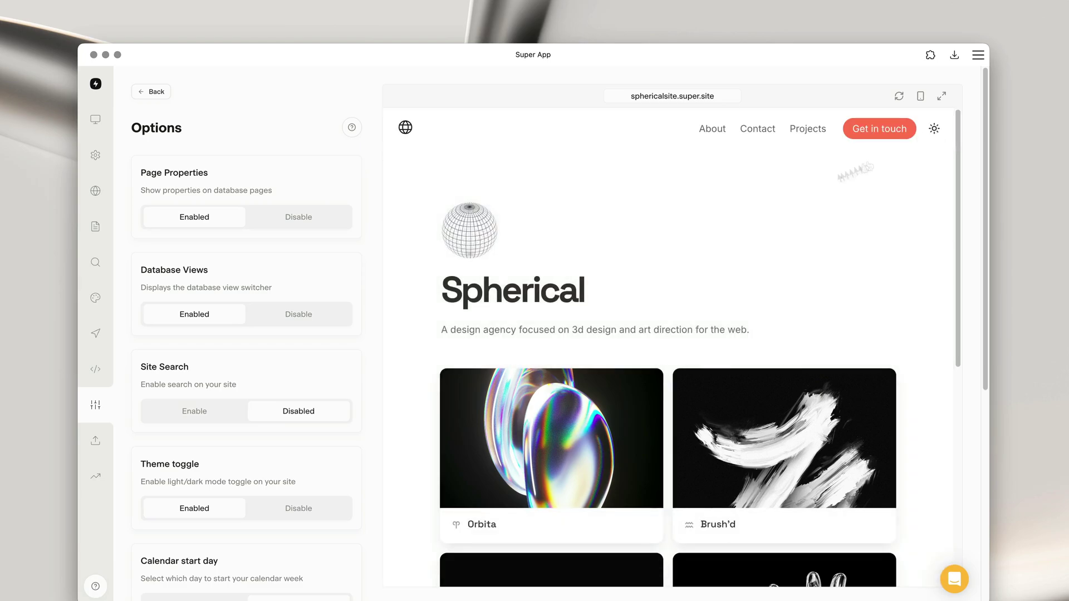
Step: Set the site's footer type to Corners in the navigation settings and save the change
{"action": "left_click", "coordinate": [96, 335]}
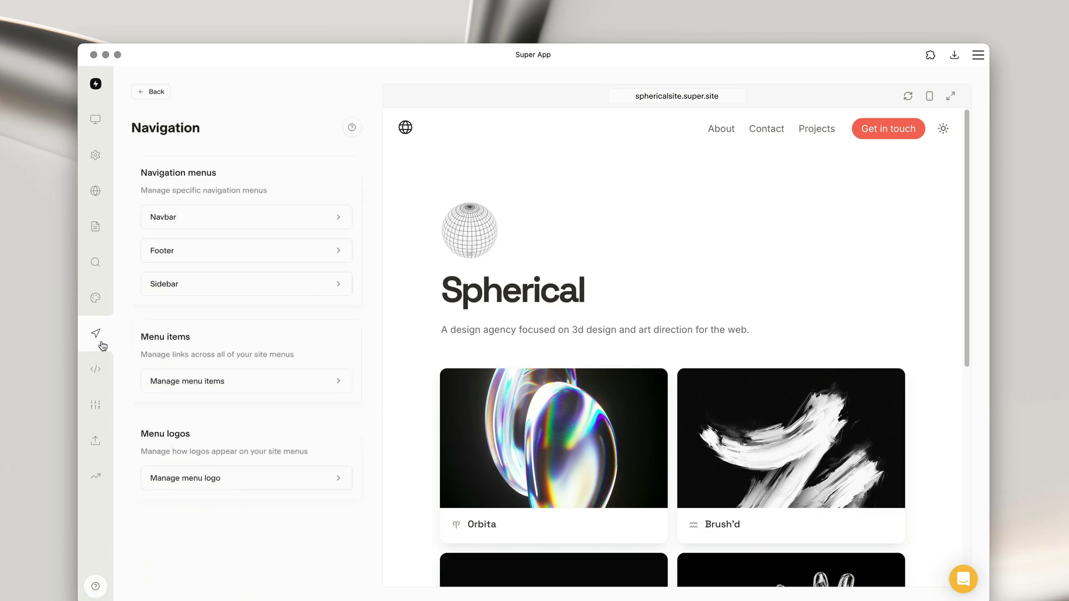
{"action": "left_click", "coordinate": [260, 252]}
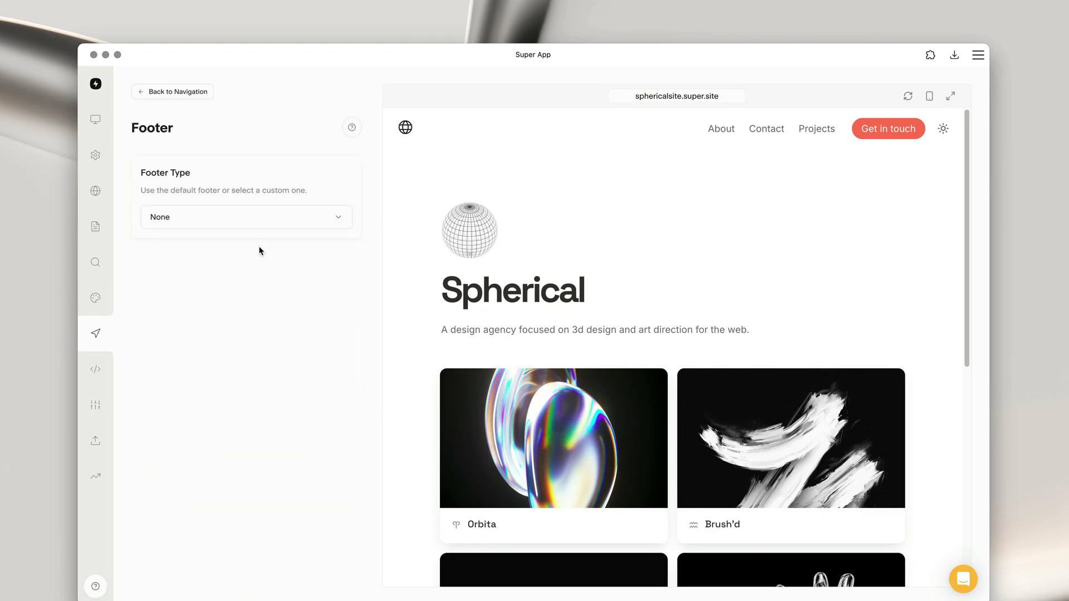
{"action": "scroll", "coordinate": [607, 317], "scroll_direction": "down", "scroll_amount": 7}
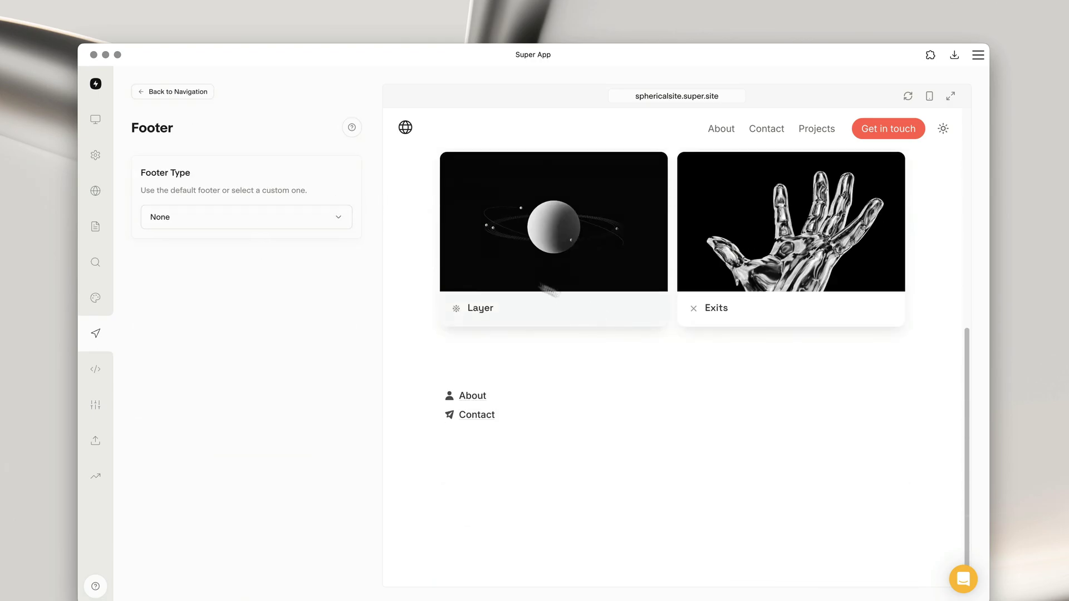
{"action": "left_click", "coordinate": [284, 227]}
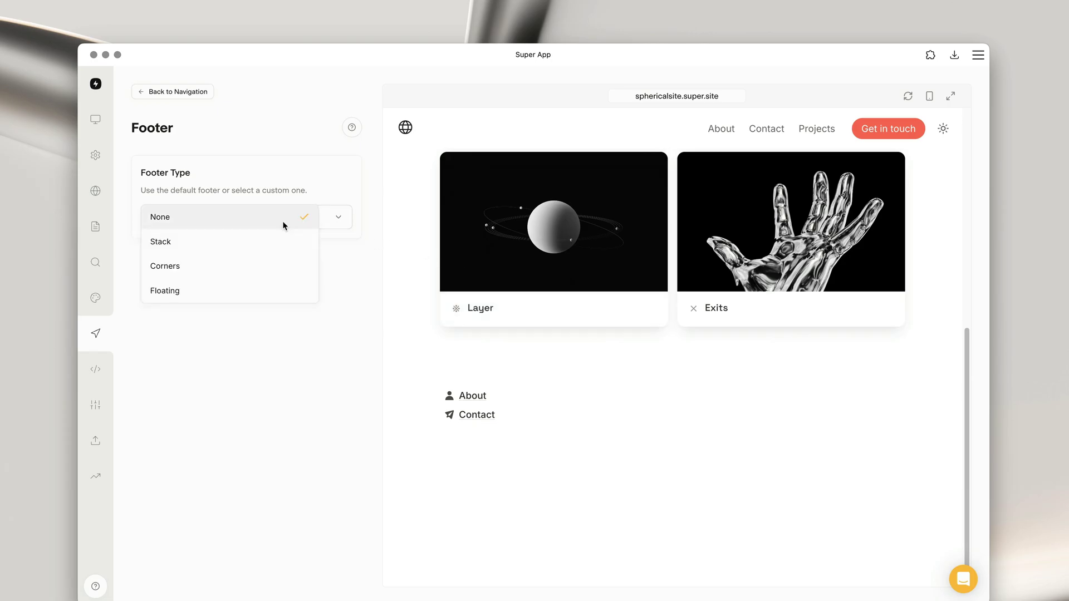
{"action": "left_click", "coordinate": [263, 266]}
{"action": "scroll", "coordinate": [273, 262], "scroll_direction": "down", "scroll_amount": 2}
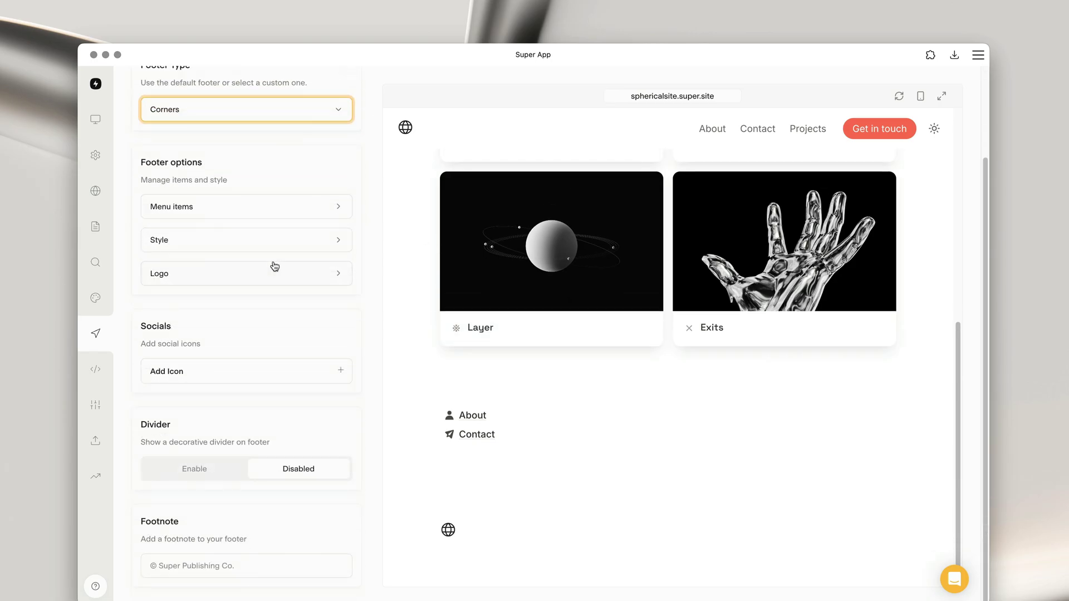
{"action": "scroll", "coordinate": [275, 266], "scroll_direction": "up", "scroll_amount": 2}
{"action": "left_click", "coordinate": [157, 92]}
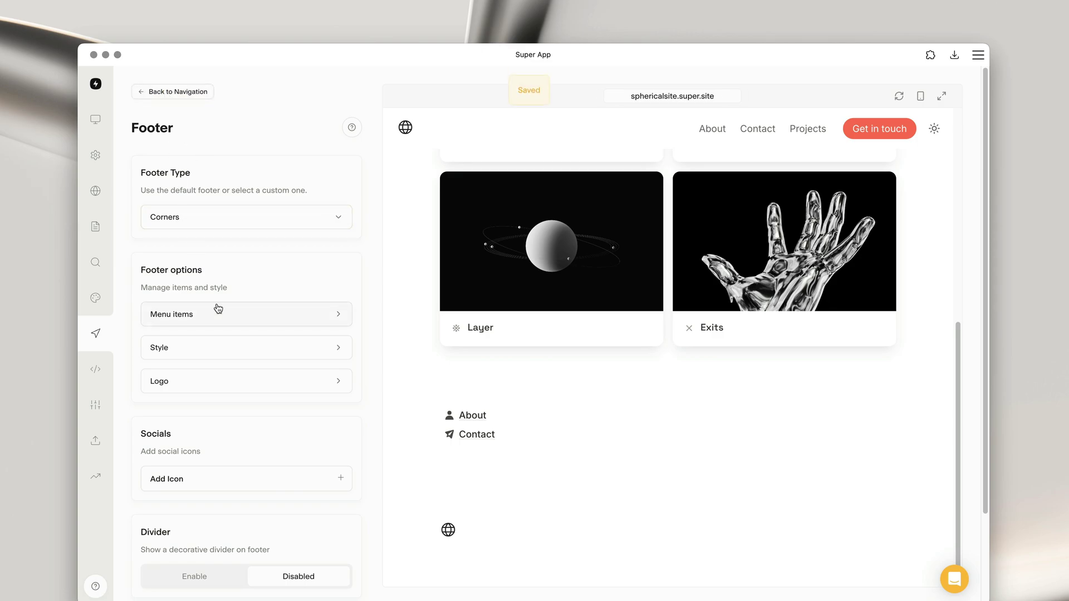
Step: Make the About and Contact menu items visible in the footer and save the navigation items
{"action": "left_click", "coordinate": [269, 317]}
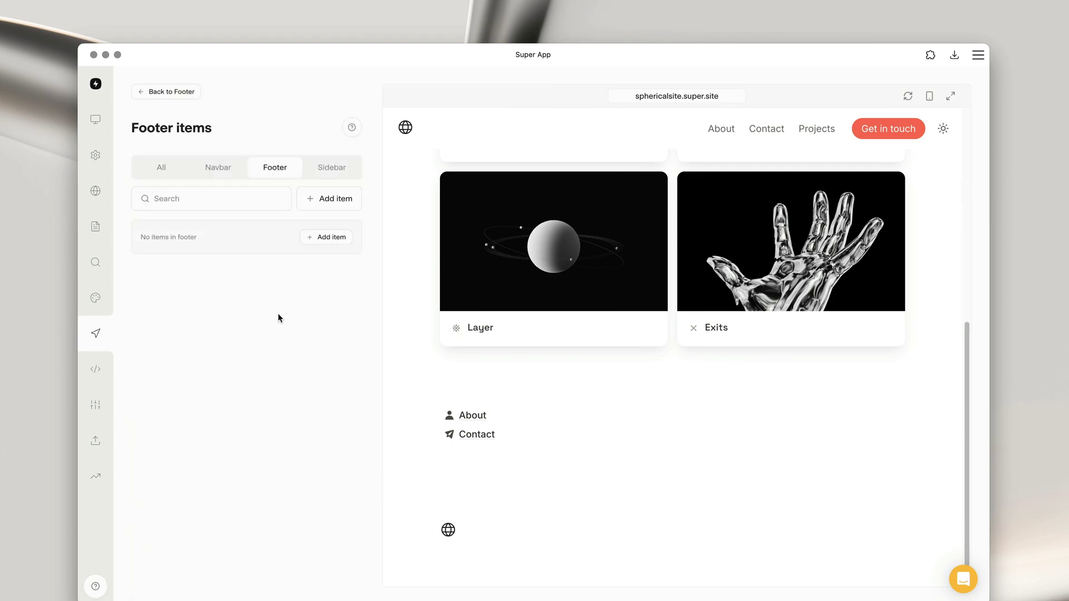
{"action": "left_click", "coordinate": [161, 169]}
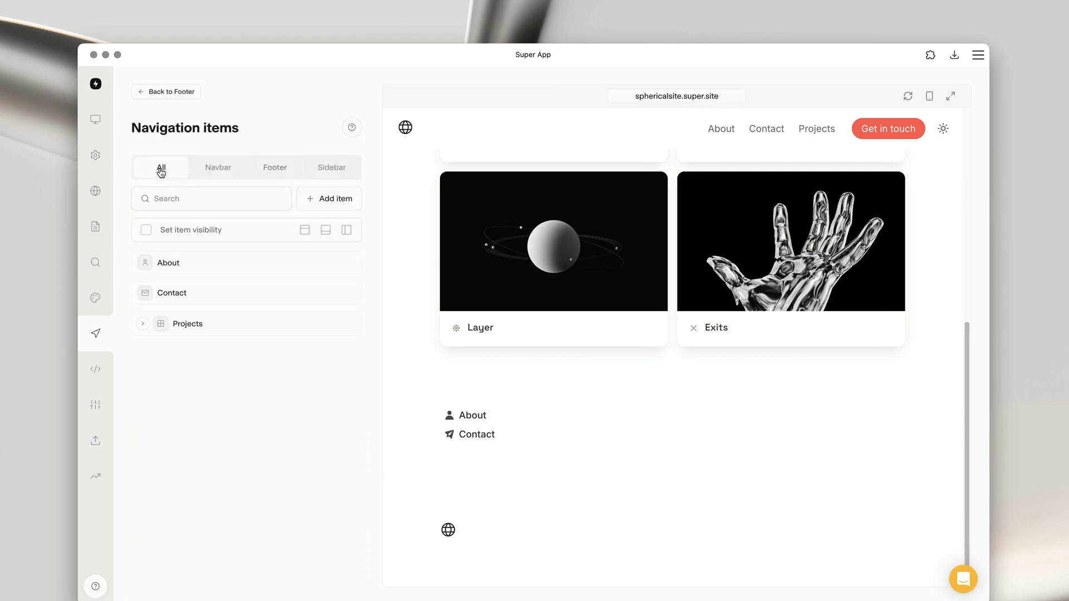
{"action": "left_click", "coordinate": [147, 230]}
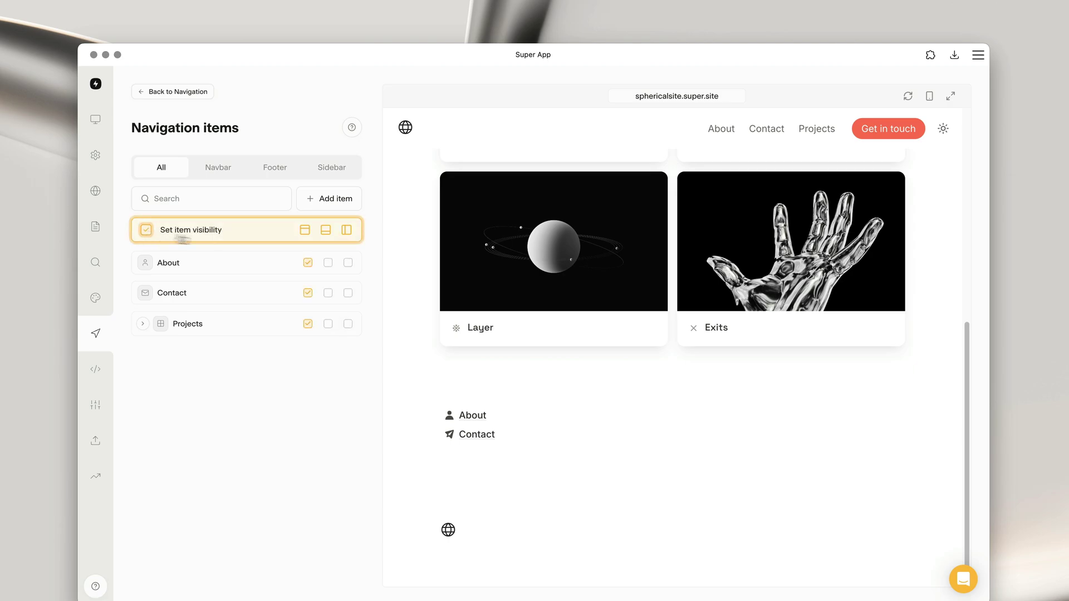
{"action": "left_click", "coordinate": [329, 264]}
{"action": "left_click", "coordinate": [328, 293]}
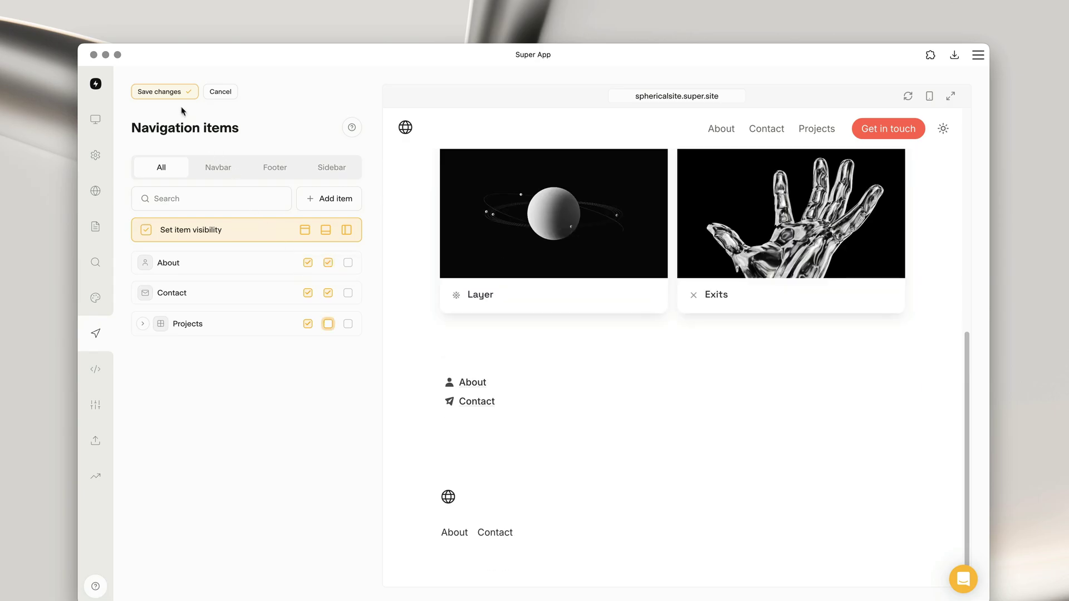
{"action": "left_click", "coordinate": [165, 92]}
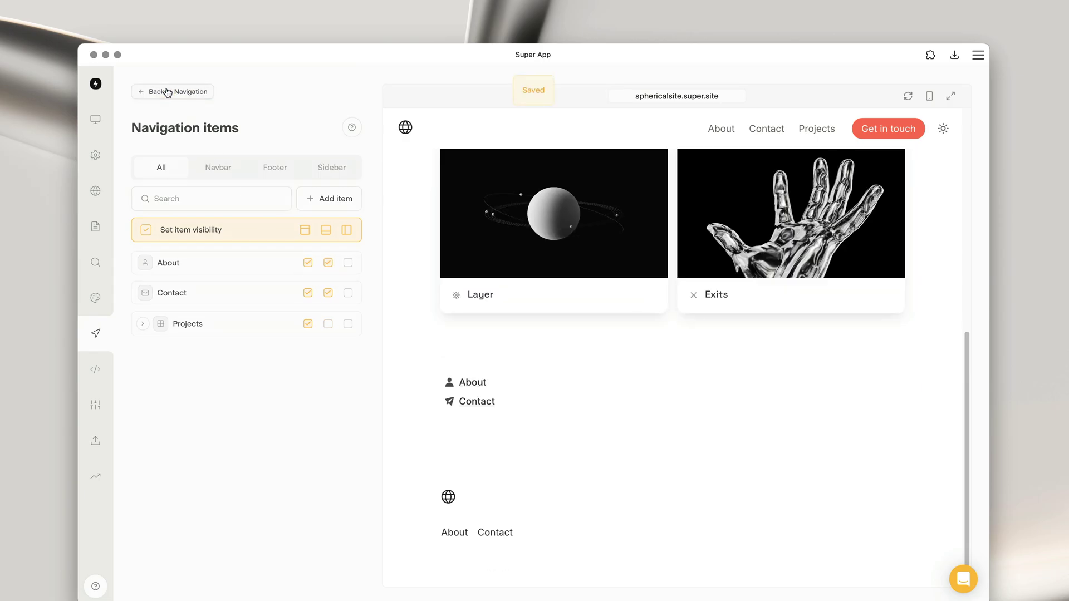
{"action": "left_click", "coordinate": [166, 93]}
{"action": "left_click", "coordinate": [194, 245]}
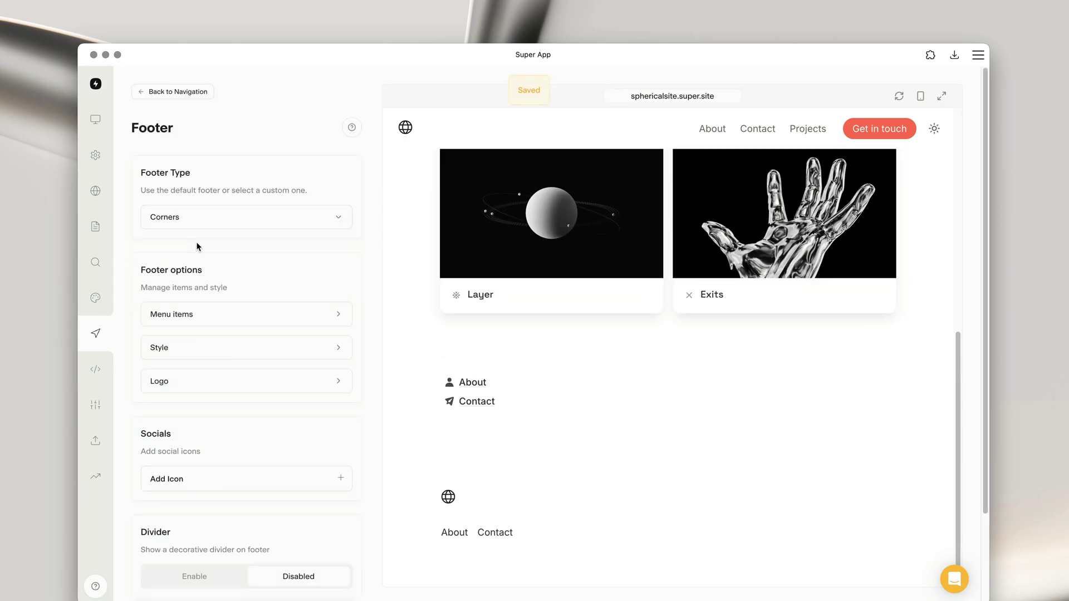
{"action": "scroll", "coordinate": [203, 312], "scroll_direction": "down", "scroll_amount": 3}
{"action": "left_click", "coordinate": [207, 369]}
{"action": "left_click", "coordinate": [209, 392]}
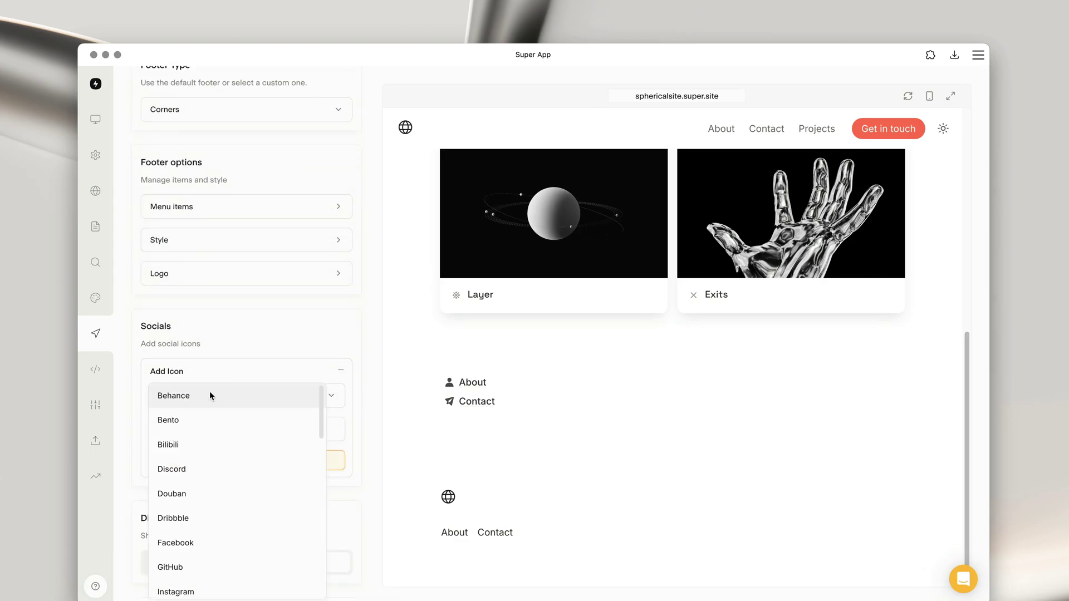
{"action": "left_click", "coordinate": [178, 589]}
{"action": "left_click", "coordinate": [202, 430]}
{"action": "type", "text": "https://instagram.co"}
{"action": "type", "text": "m/superapp"}
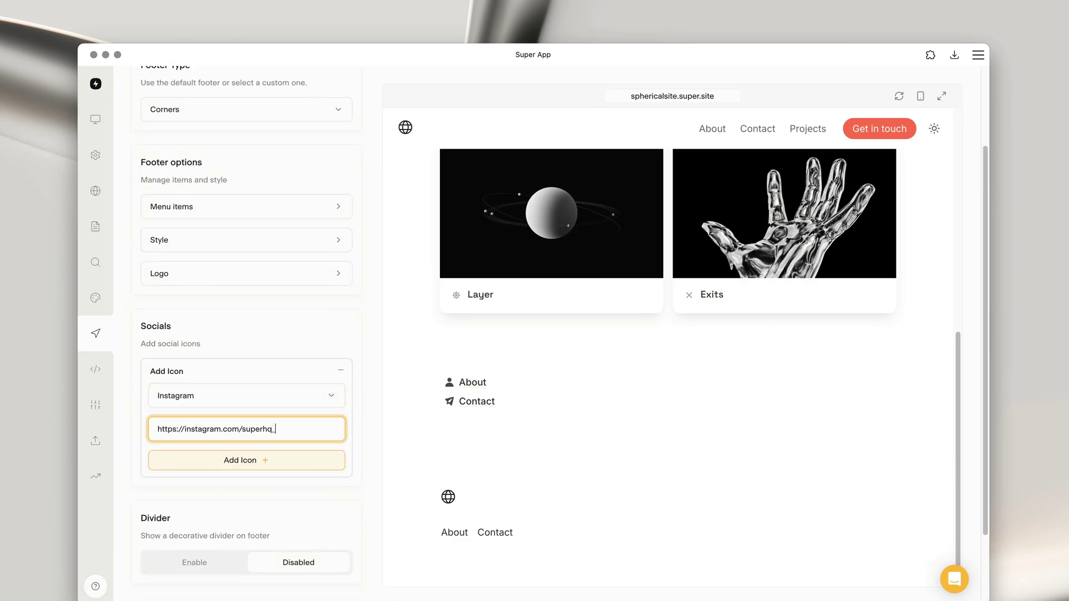
{"action": "left_click", "coordinate": [234, 460]}
{"action": "scroll", "coordinate": [258, 365], "scroll_direction": "down", "scroll_amount": 1}
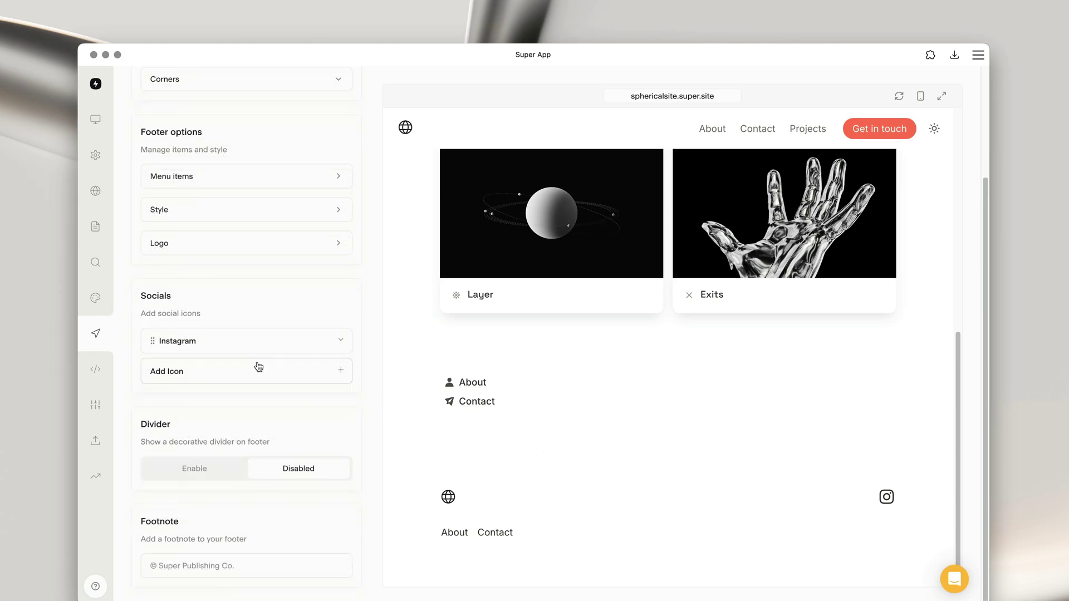
{"action": "left_click", "coordinate": [258, 369]}
{"action": "left_click", "coordinate": [227, 393]}
{"action": "scroll", "coordinate": [212, 502], "scroll_direction": "down", "scroll_amount": 5}
{"action": "left_click", "coordinate": [203, 560]}
{"action": "left_click", "coordinate": [212, 429]}
{"action": "type", "text": "https://x.com/superhq_"}
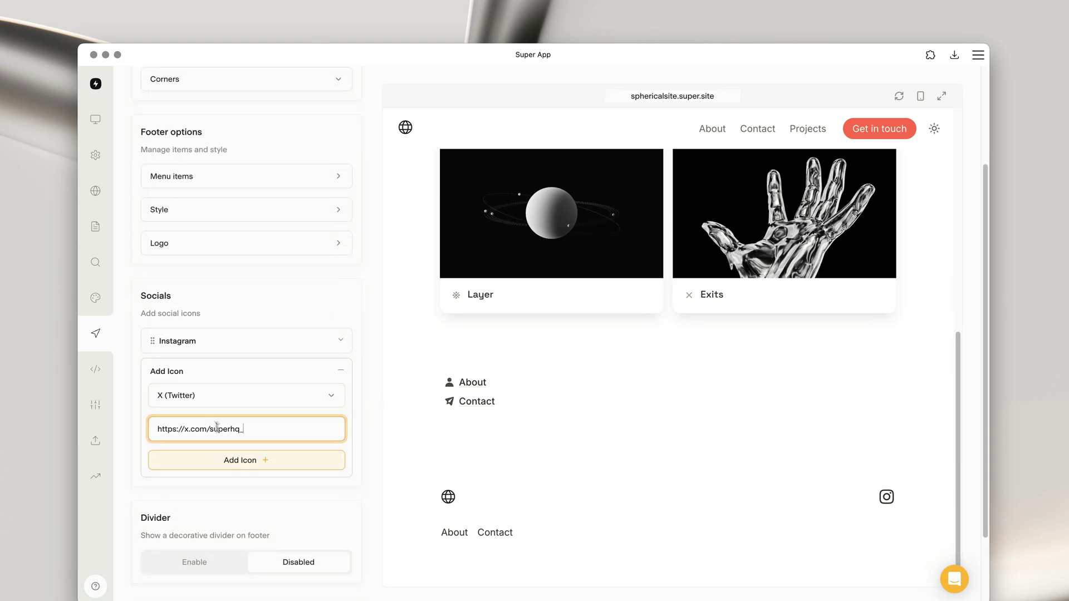
{"action": "left_click", "coordinate": [233, 460]}
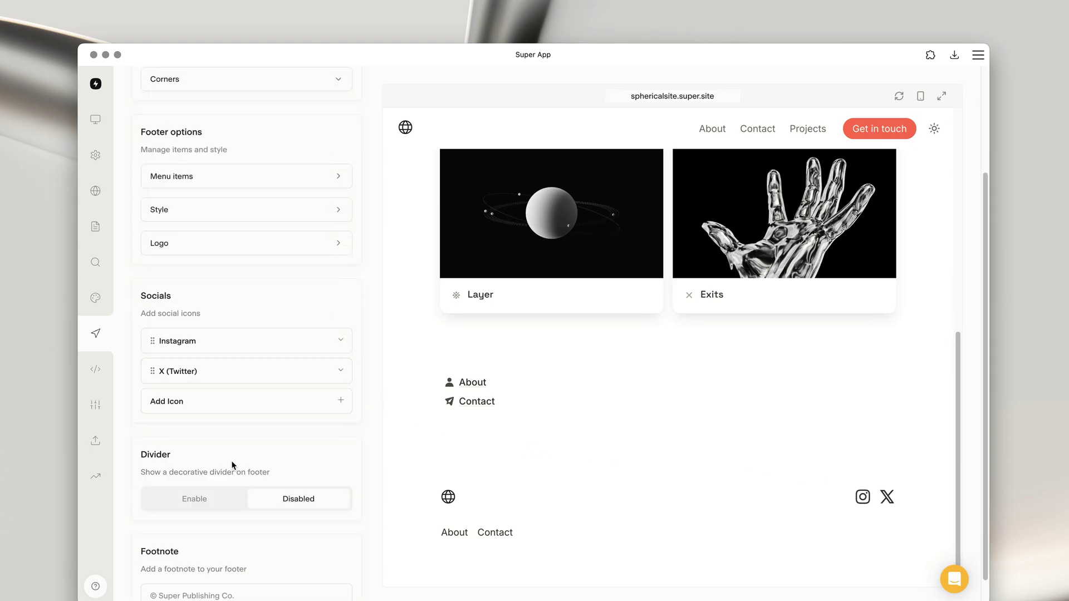
Step: Add the footnote "Spherical Design 2024" to the footer and save the footer changes
{"action": "scroll", "coordinate": [233, 465], "scroll_direction": "down", "scroll_amount": 1}
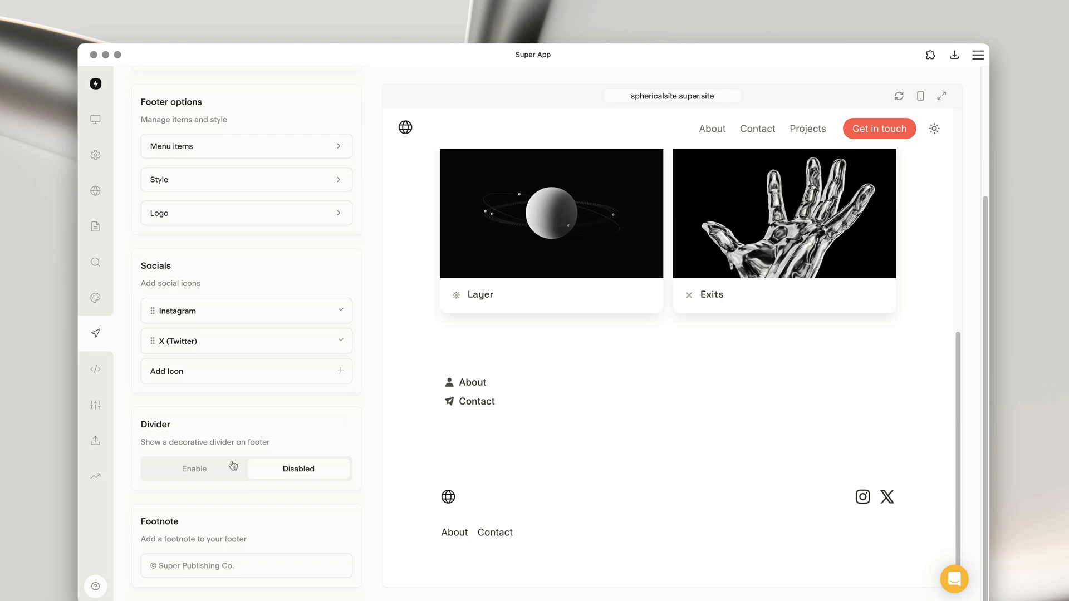
{"action": "left_click", "coordinate": [223, 565]}
{"action": "key", "text": "Caps_Lock"}
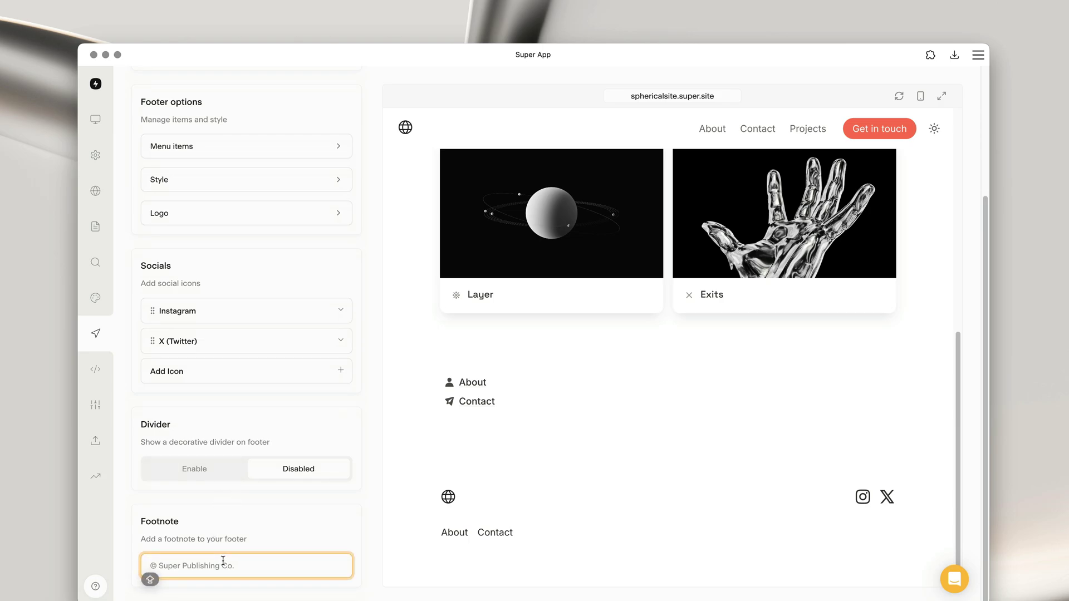
{"action": "type", "text": "Spherical "}
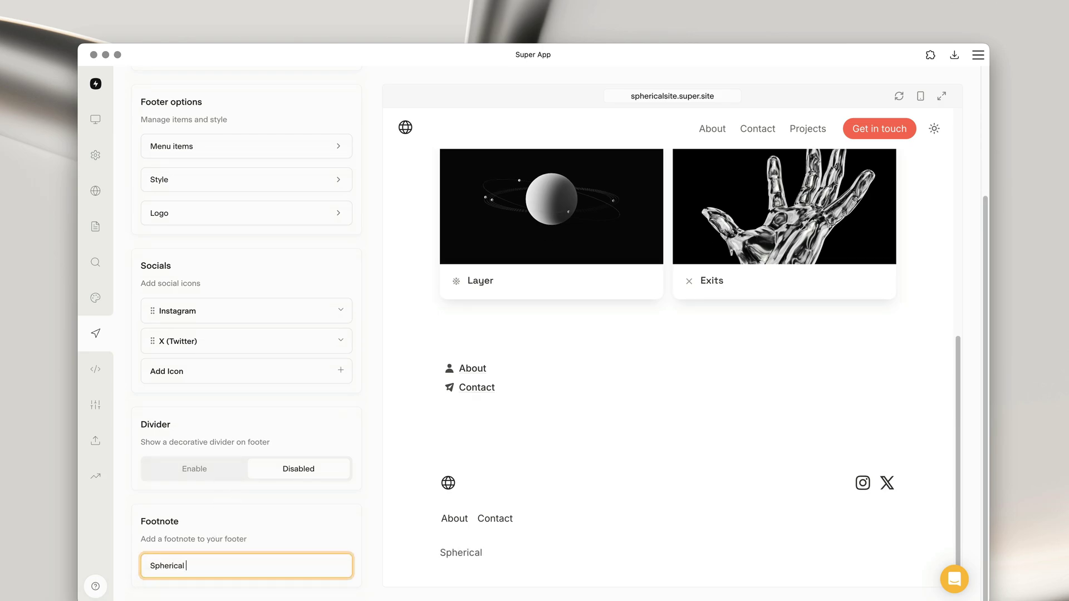
{"action": "type", "text": "Design 2024"}
{"action": "scroll", "coordinate": [221, 489], "scroll_direction": "up", "scroll_amount": 3}
{"action": "left_click", "coordinate": [159, 92]}
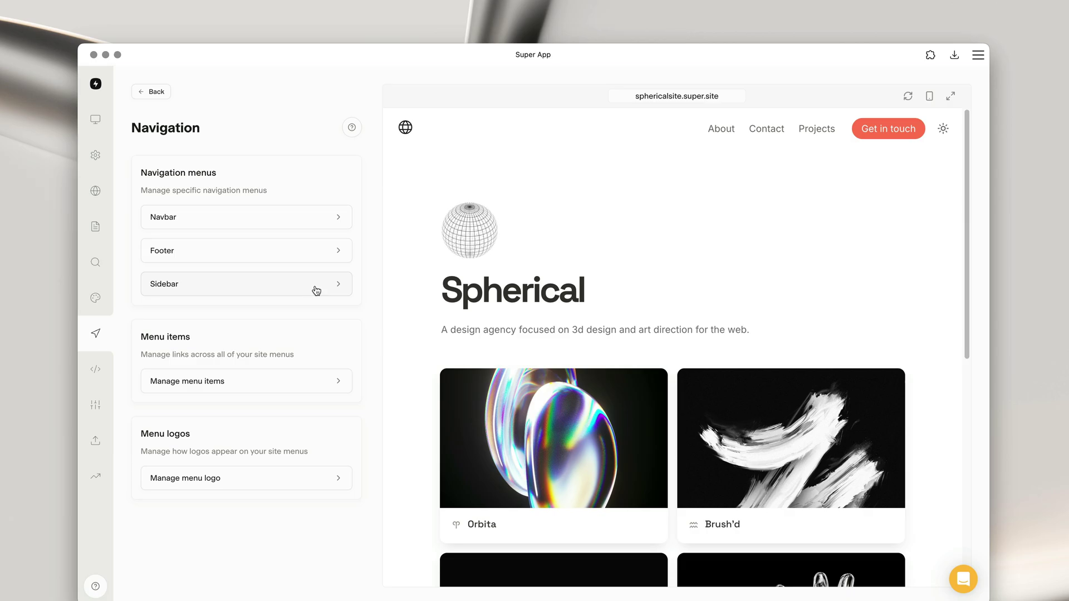
Step: Examine the sidebar of the Super Docs site by trying its theme toggle, search and Getting started section
{"action": "left_click", "coordinate": [311, 288]}
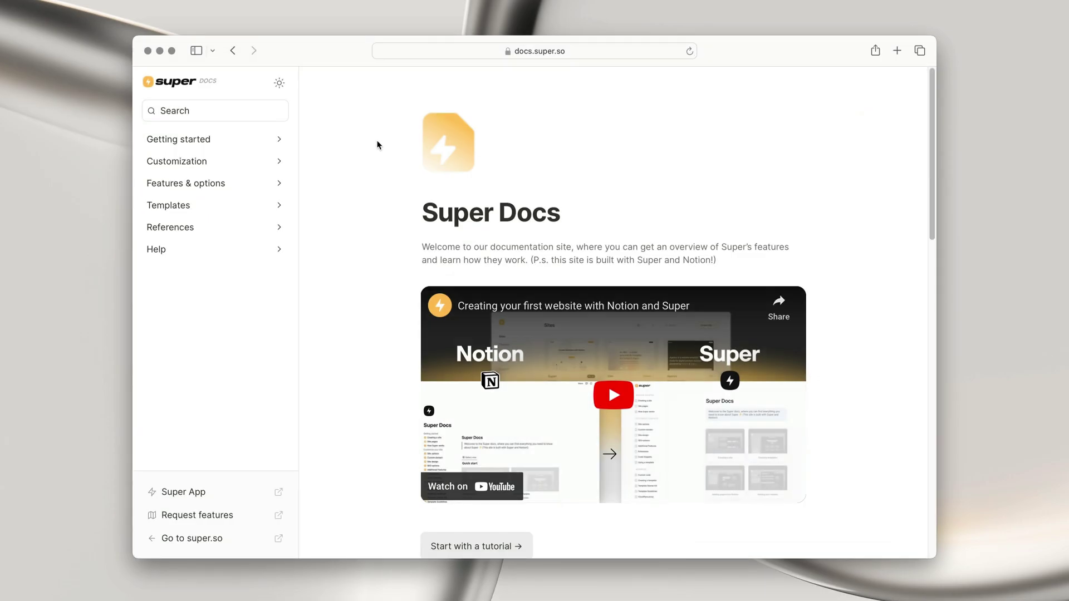
{"action": "left_click", "coordinate": [281, 85]}
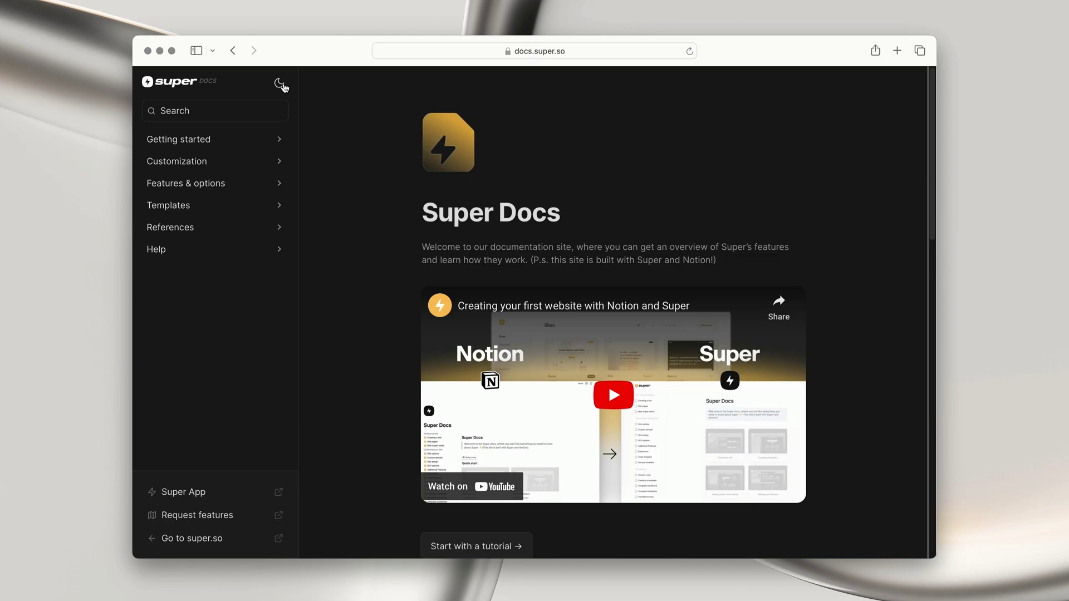
{"action": "left_click", "coordinate": [281, 84]}
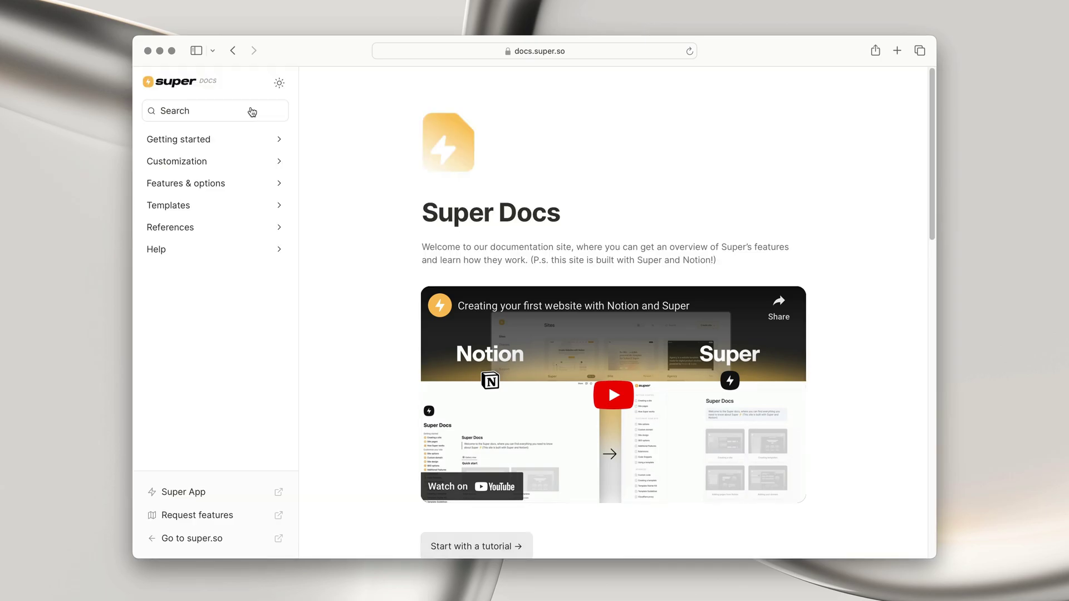
{"action": "left_click", "coordinate": [252, 111]}
{"action": "key", "text": "Escape"}
{"action": "left_click", "coordinate": [237, 139]}
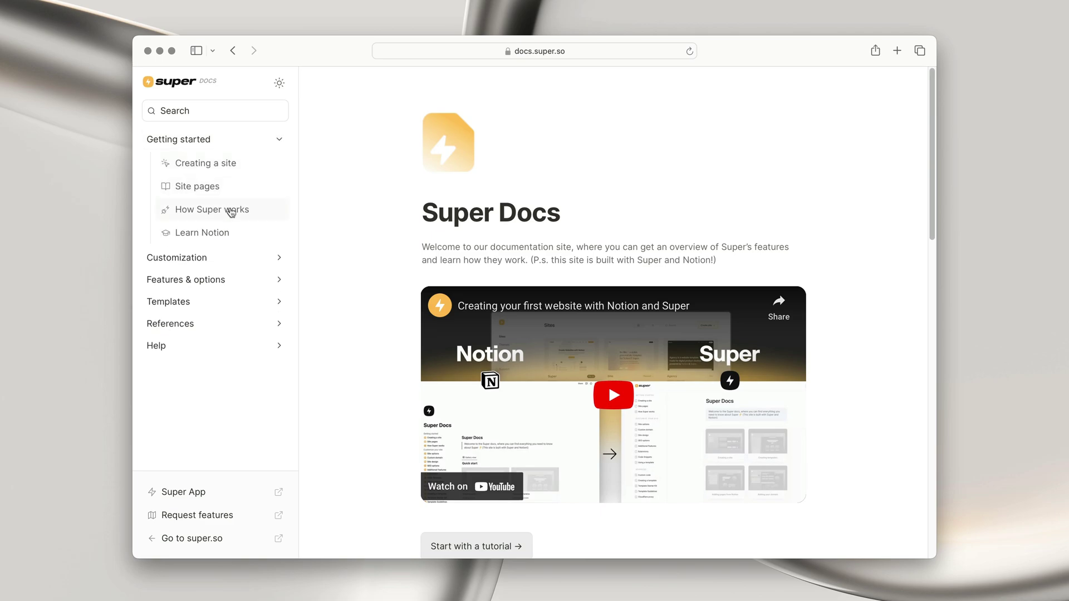